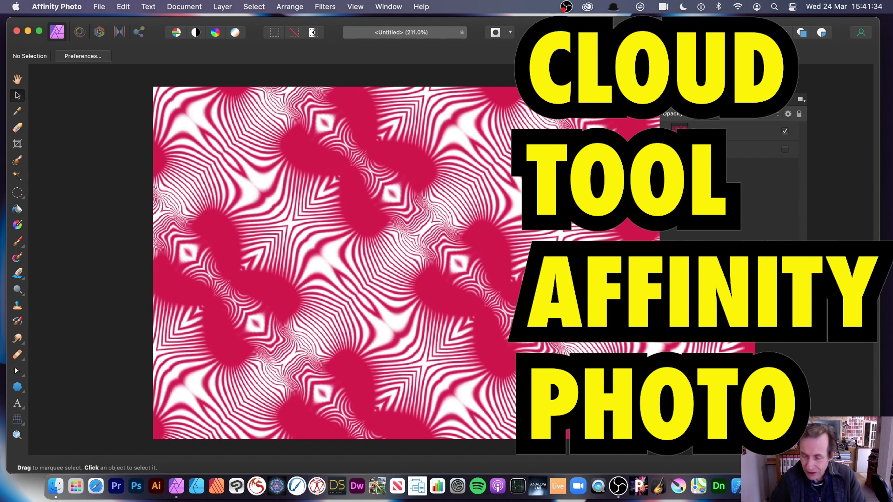
# Delete the swirl pattern layer and the remaining Pixel layer
pyautogui.click(727, 131)
pyautogui.press('Delete')
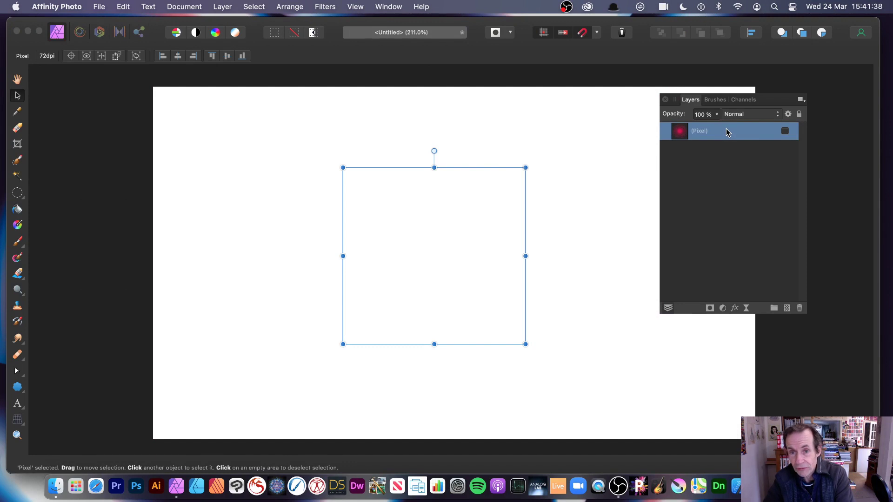
pyautogui.press('Delete')
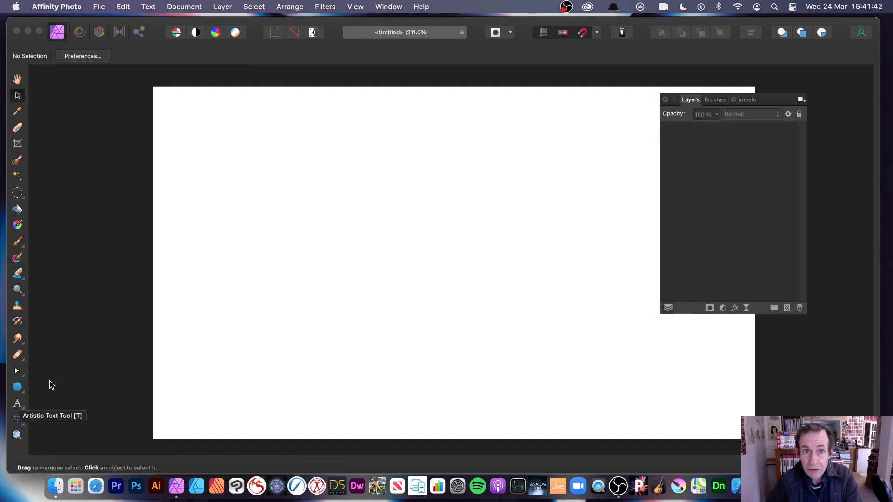
# Choose the Cloud Tool from the shape tools flyout and look through the display options
pyautogui.click(16, 388)
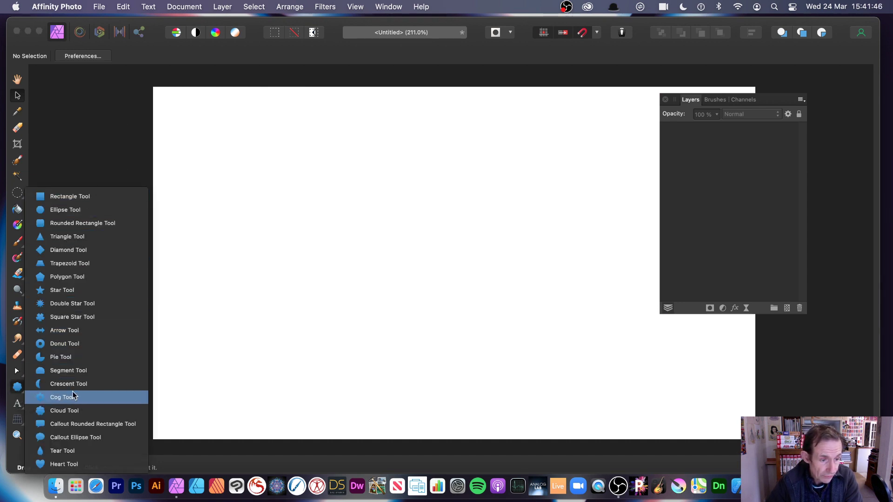
pyautogui.click(73, 411)
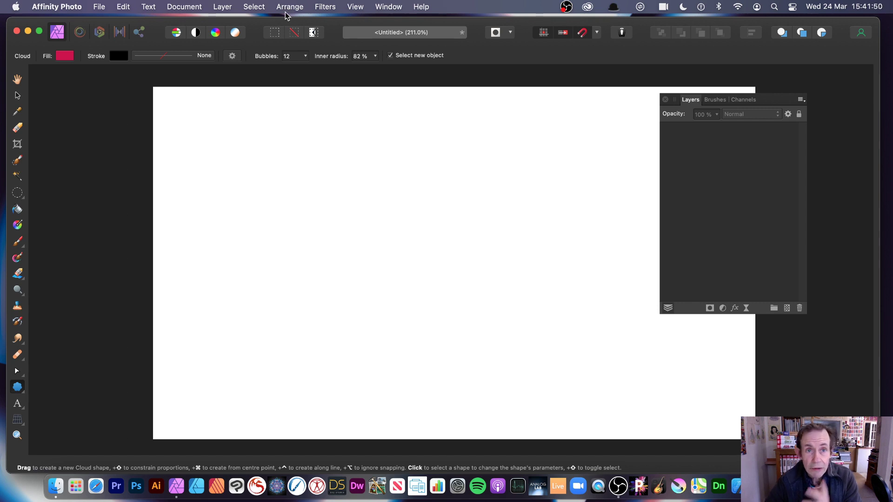
pyautogui.click(357, 6)
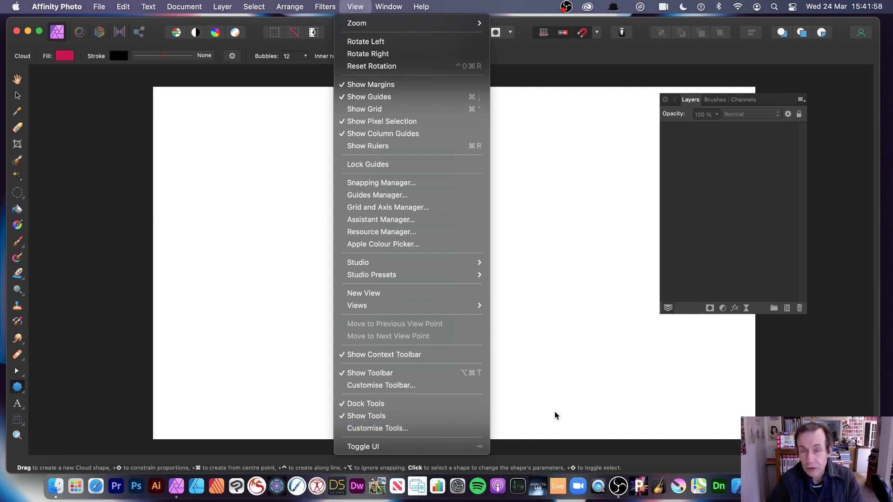
# Draw a red cloud across the canvas centre, undo it, and draw it again
pyautogui.click(629, 350)
pyautogui.moveTo(311, 120); pyautogui.dragTo(594, 389)
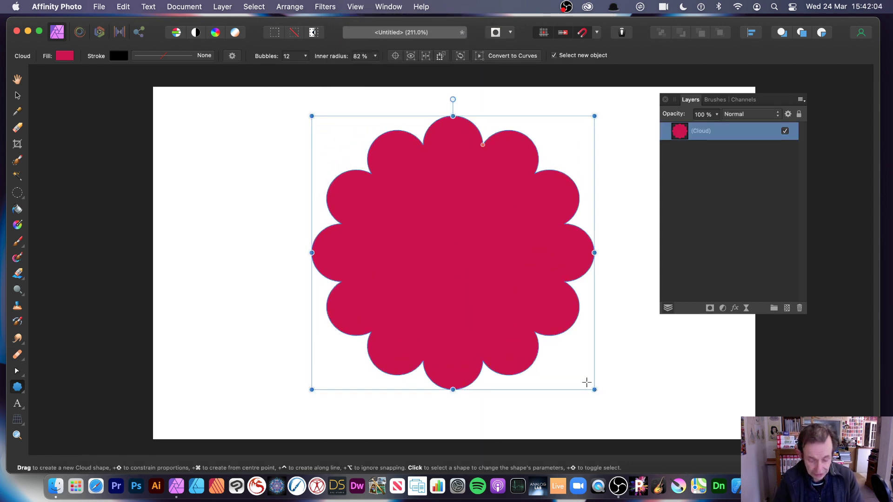
pyautogui.press('super+z')
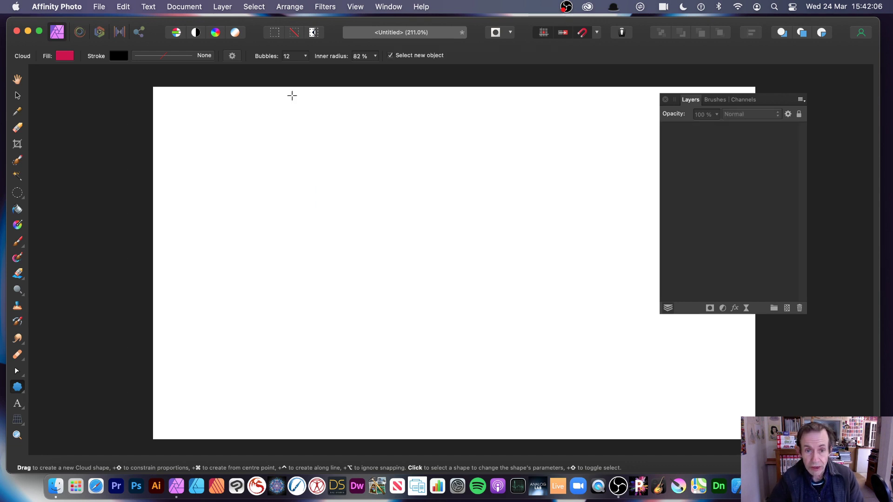
pyautogui.moveTo(298, 117); pyautogui.dragTo(604, 424)
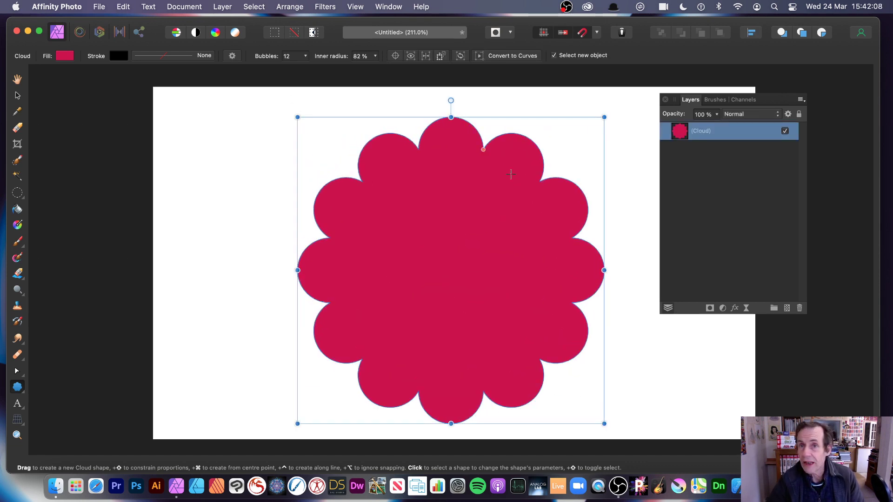
# Try stretching and rotating the cloud about 45°, undo everything, and draw a fresh cloud near centre
pyautogui.moveTo(603, 268)
pyautogui.mouseDown()
pyautogui.moveTo(409, 266)
pyautogui.moveTo(624, 269)
pyautogui.moveTo(604, 266)
pyautogui.moveTo(609, 166)
pyautogui.moveTo(600, 217)
pyautogui.moveTo(603, 285)
pyautogui.mouseUp()
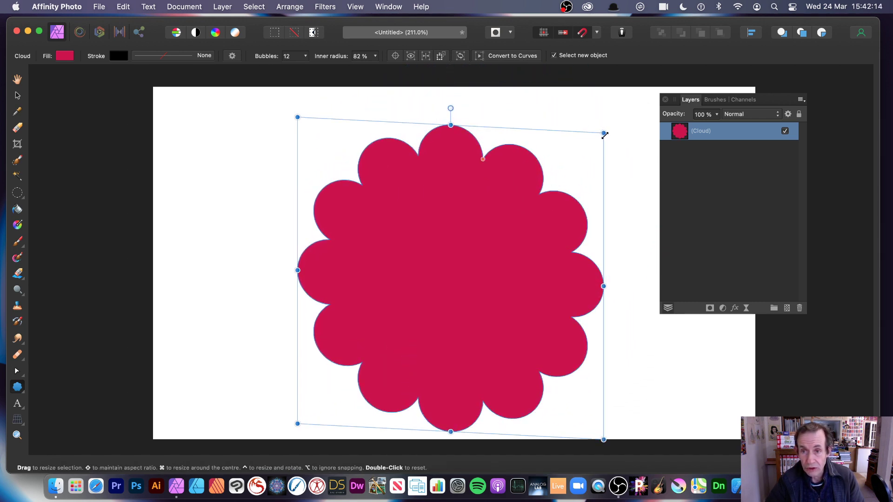
pyautogui.moveTo(608, 132); pyautogui.dragTo(659, 243)
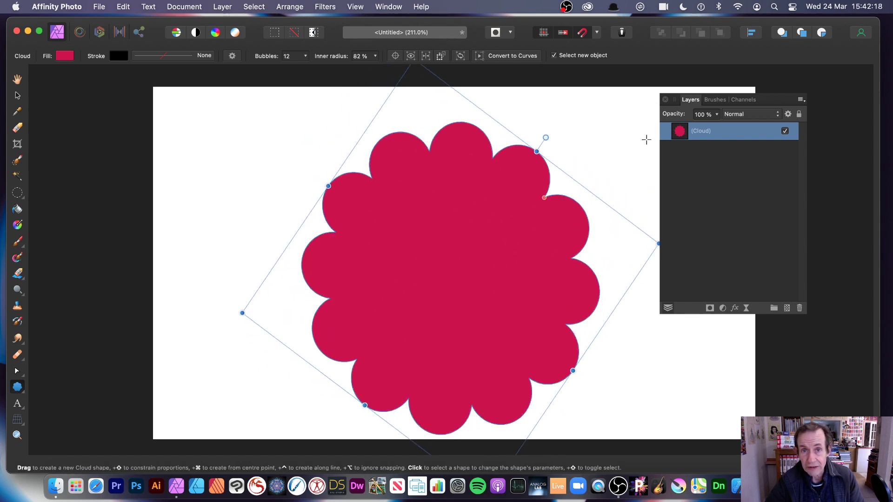
pyautogui.press('super+z')
pyautogui.press('super+z')
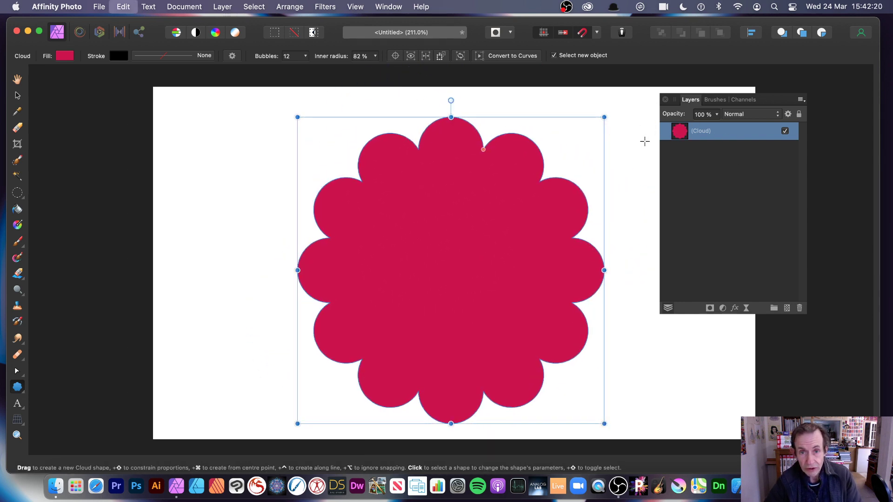
pyautogui.press('super+z')
pyautogui.moveTo(316, 115); pyautogui.dragTo(574, 382)
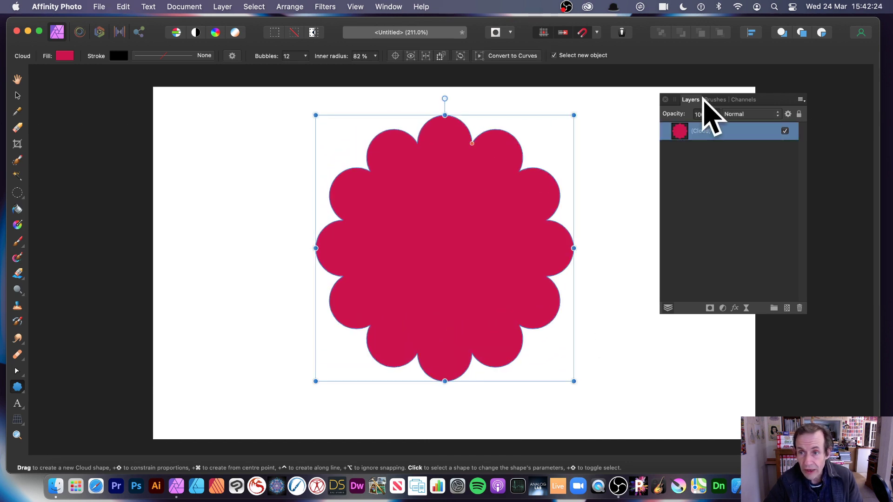
pyautogui.click(355, 6)
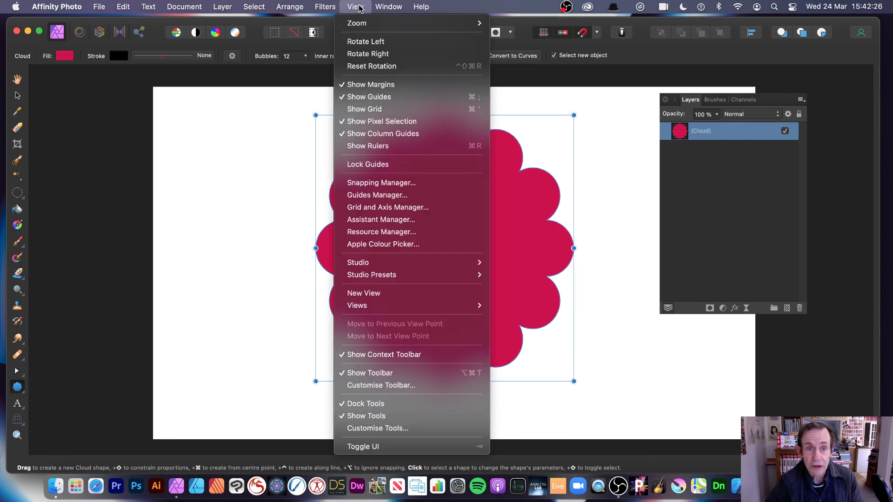
pyautogui.moveTo(379, 265)
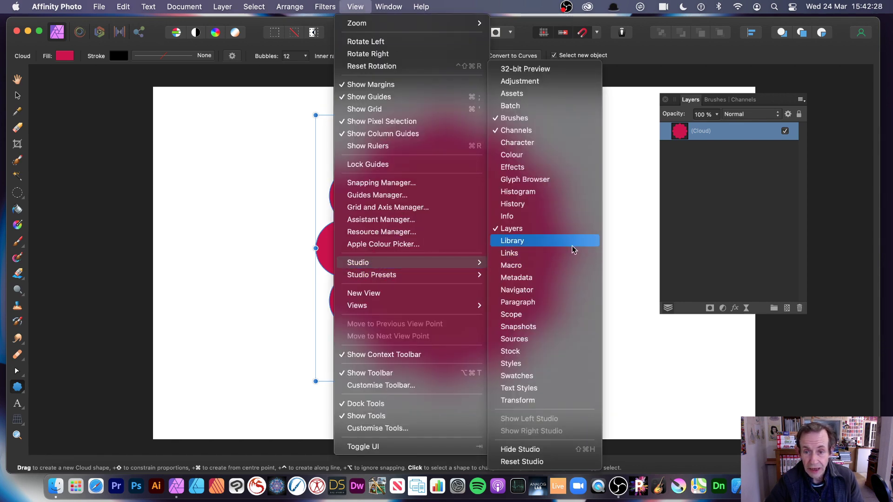
pyautogui.click(683, 134)
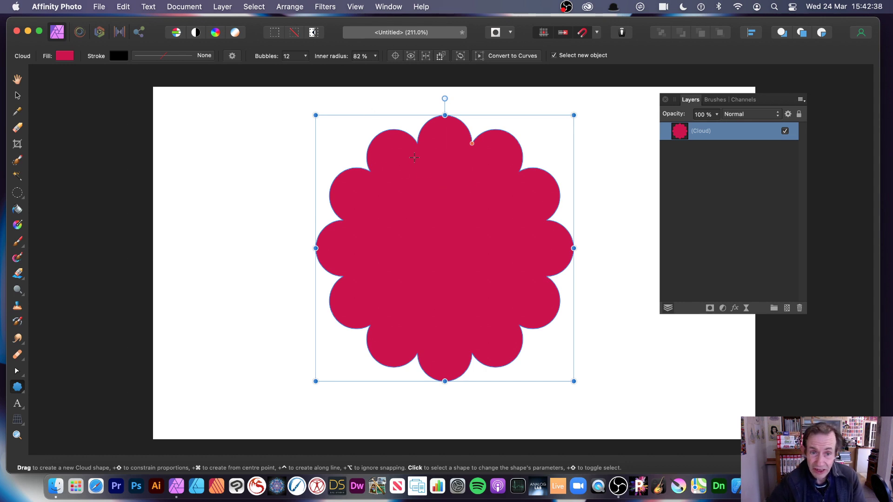
# Experiment with the cloud's bubble count, ending at 200 bubbles
pyautogui.click(306, 56)
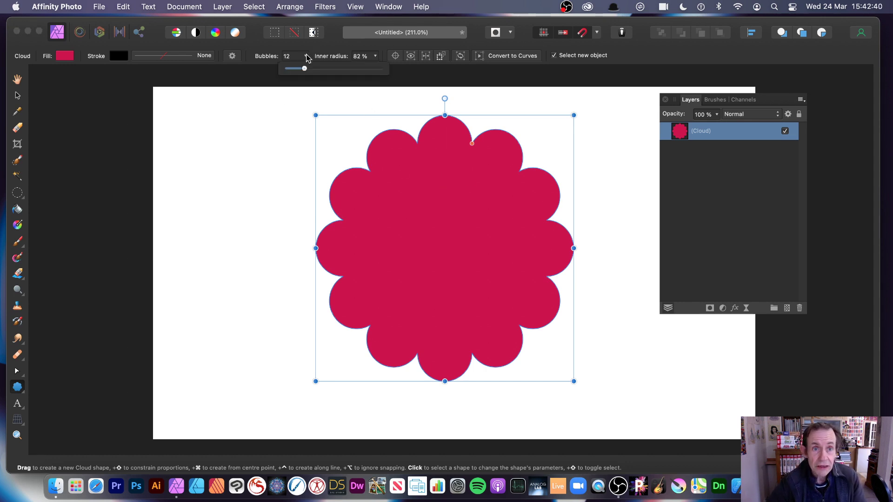
pyautogui.moveTo(304, 71); pyautogui.dragTo(299, 70)
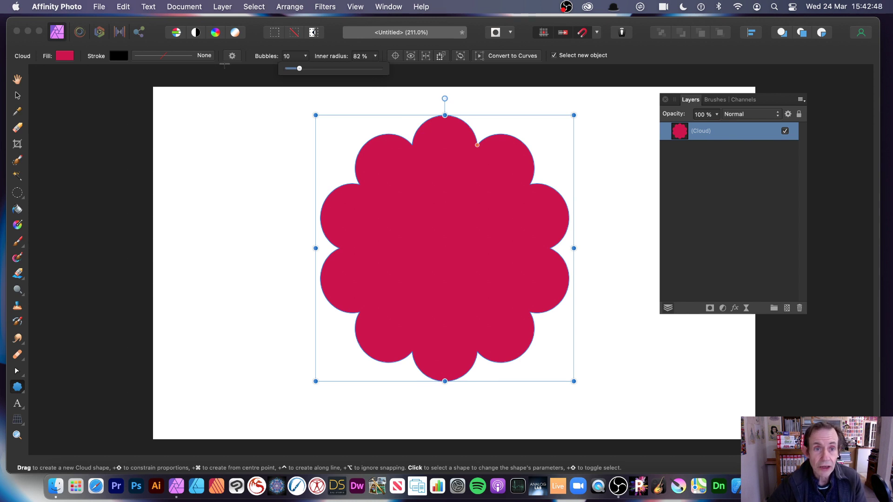
pyautogui.moveTo(301, 71); pyautogui.dragTo(355, 69)
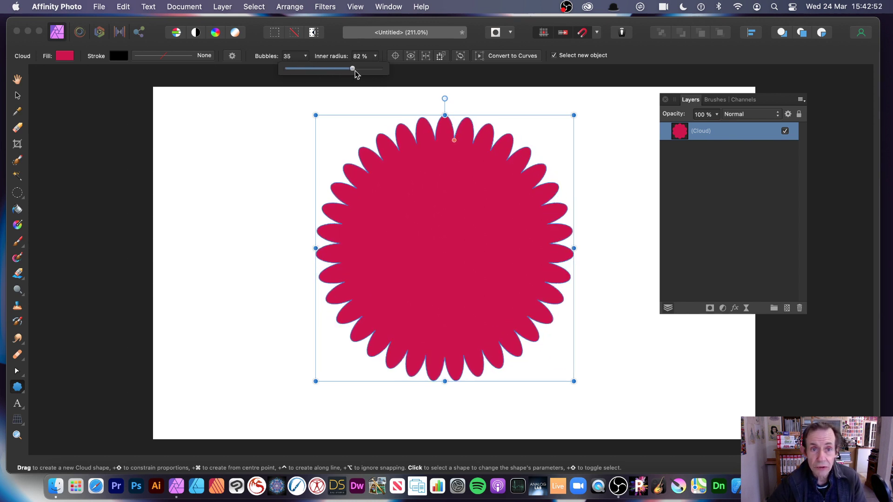
pyautogui.click(293, 56)
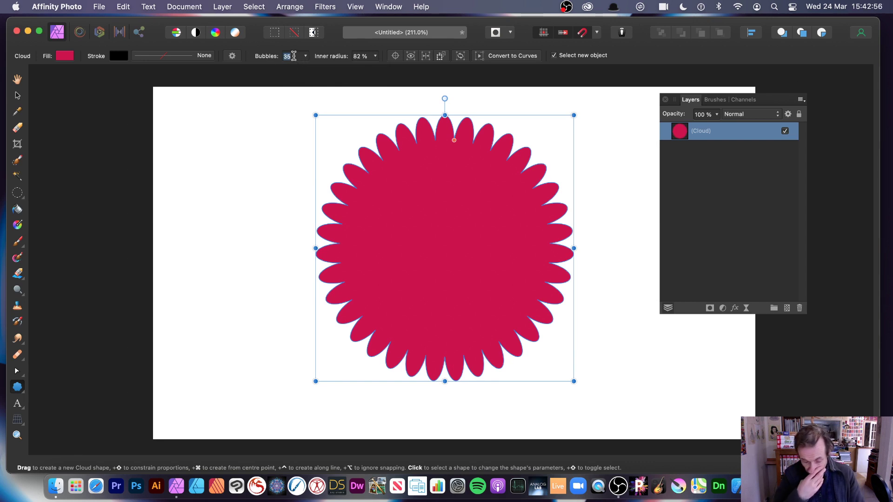
pyautogui.write('200')
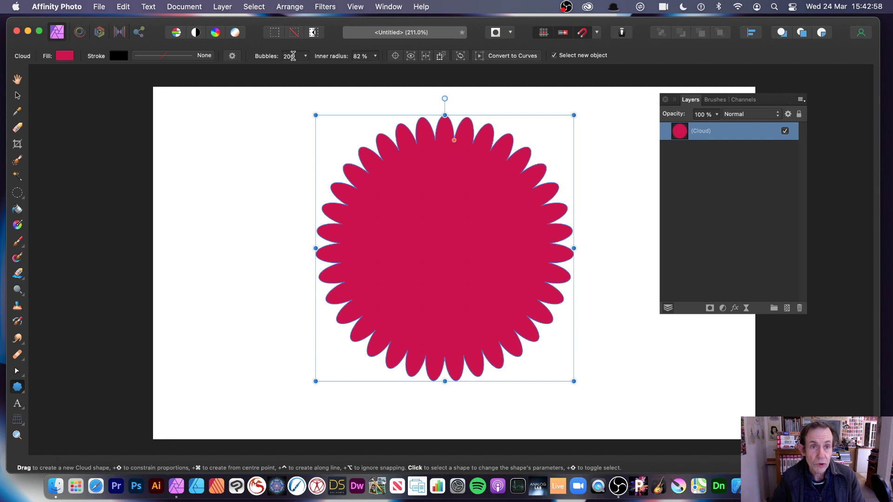
pyautogui.press('Tab')
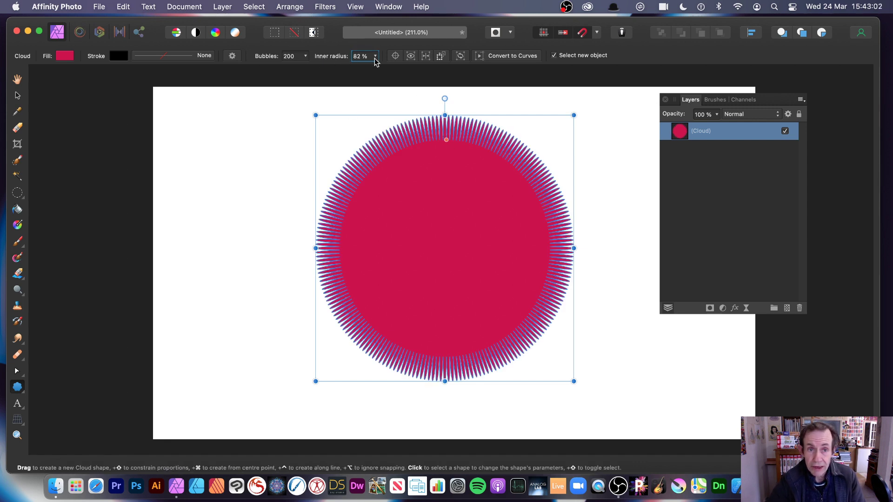
# Try 39% and 67% inner radius, then a petal cloud with thin spokes
pyautogui.moveTo(446, 141); pyautogui.dragTo(445, 196)
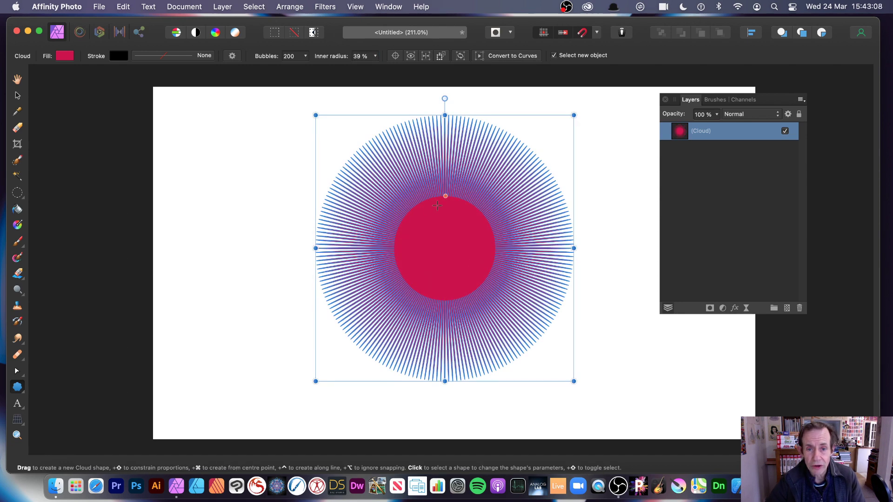
pyautogui.moveTo(444, 198); pyautogui.dragTo(446, 159)
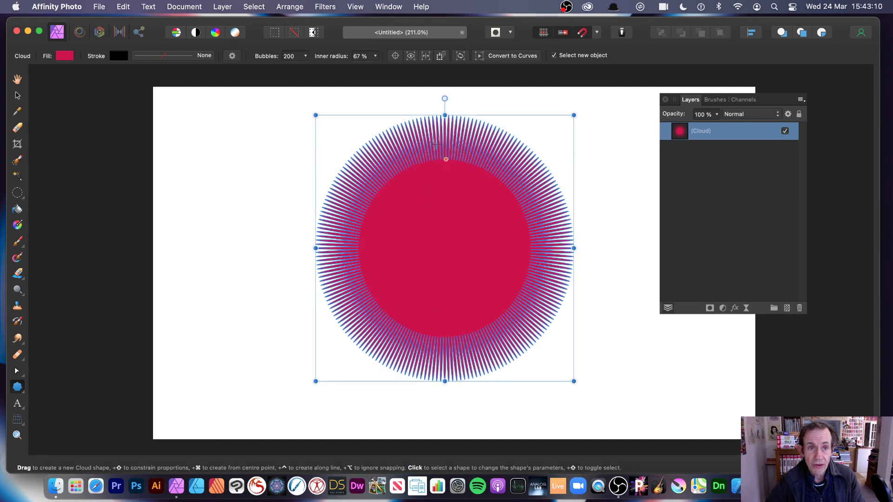
pyautogui.click(305, 56)
pyautogui.moveTo(303, 68); pyautogui.dragTo(285, 70)
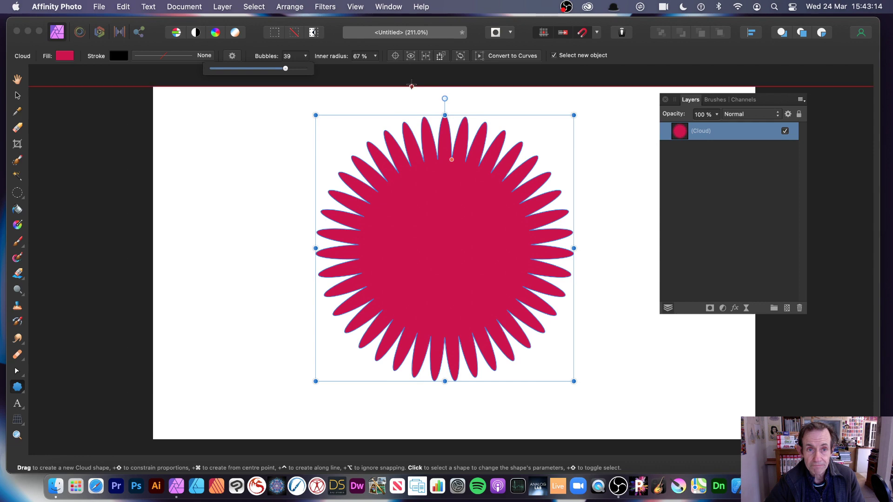
pyautogui.click(375, 56)
pyautogui.moveTo(376, 68); pyautogui.dragTo(298, 77)
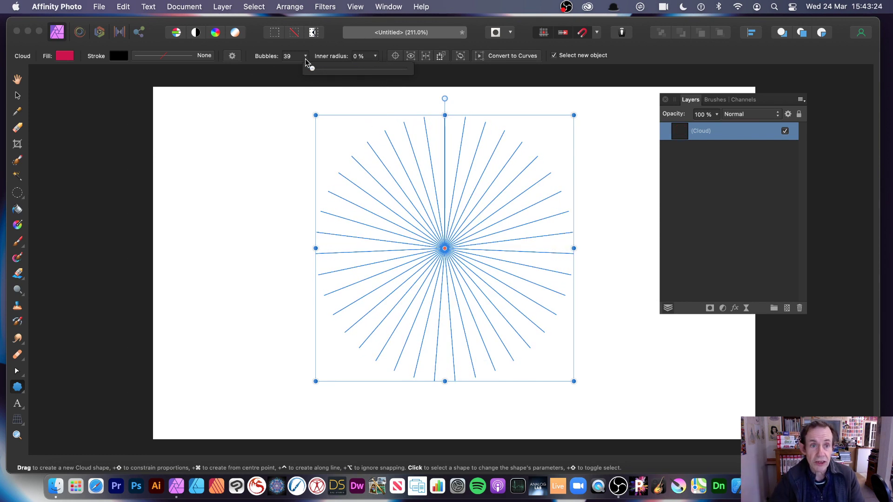
# Set the cloud to 34 bubbles and 76% inner radius, forming a spiky red star
pyautogui.click(305, 56)
pyautogui.moveTo(305, 69)
pyautogui.mouseDown()
pyautogui.moveTo(221, 76)
pyautogui.moveTo(253, 71)
pyautogui.moveTo(297, 82)
pyautogui.mouseUp()
pyautogui.click(375, 55)
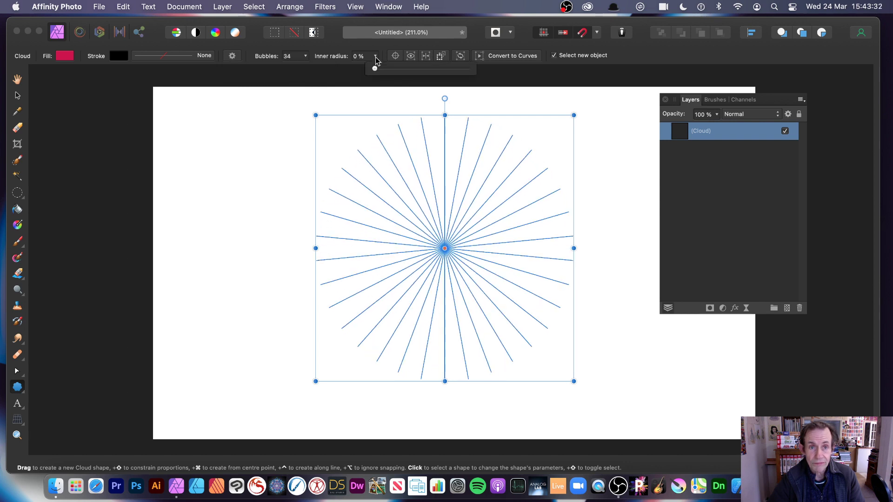
pyautogui.moveTo(373, 69); pyautogui.dragTo(445, 71)
pyautogui.click(18, 95)
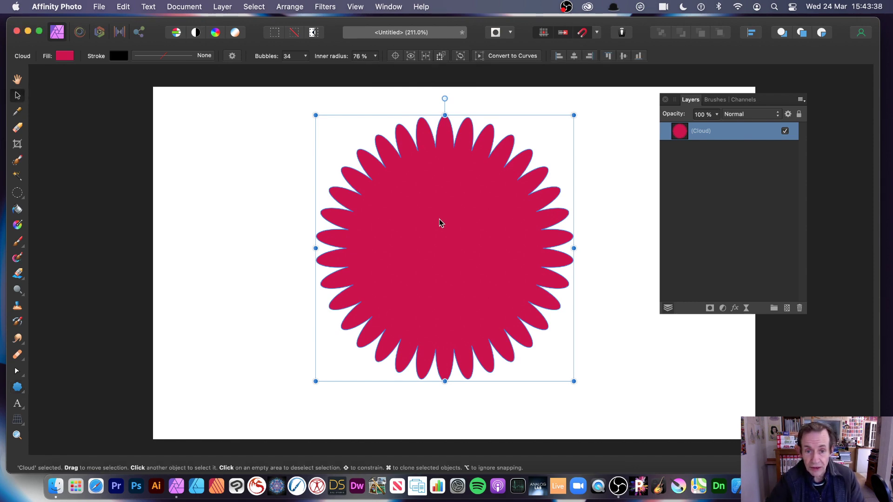
# Duplicate the cloud, shrink the copy to half size, centre it inside the original, and select it
pyautogui.moveTo(439, 219); pyautogui.dragTo(371, 251)
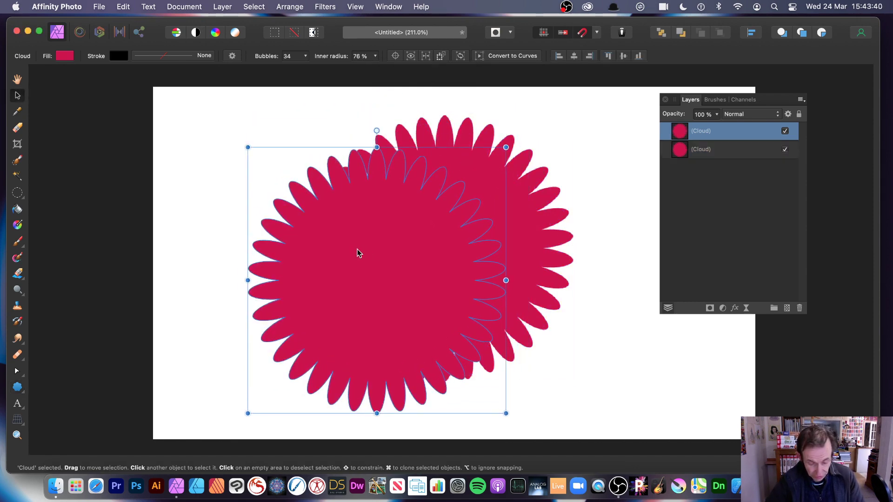
pyautogui.moveTo(247, 148); pyautogui.dragTo(372, 276)
pyautogui.moveTo(430, 319); pyautogui.dragTo(459, 254)
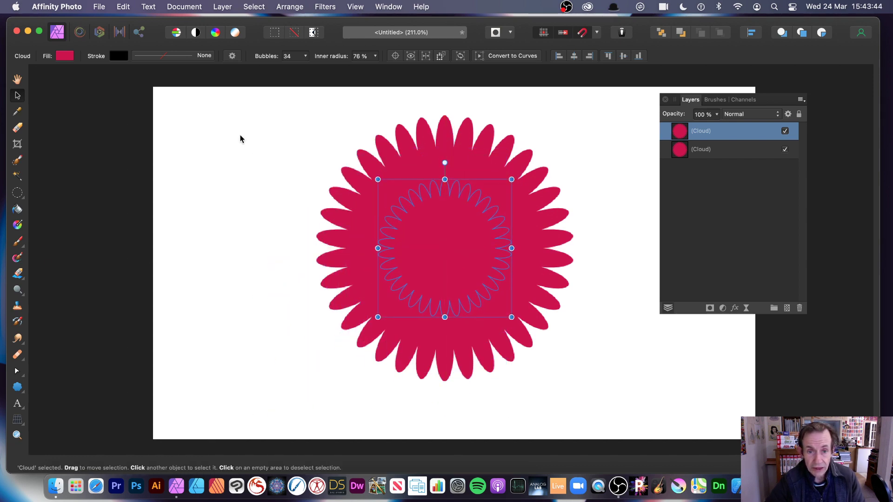
pyautogui.moveTo(243, 124)
pyautogui.mouseDown()
pyautogui.moveTo(534, 333)
pyautogui.moveTo(566, 405)
pyautogui.moveTo(615, 414)
pyautogui.mouseUp()
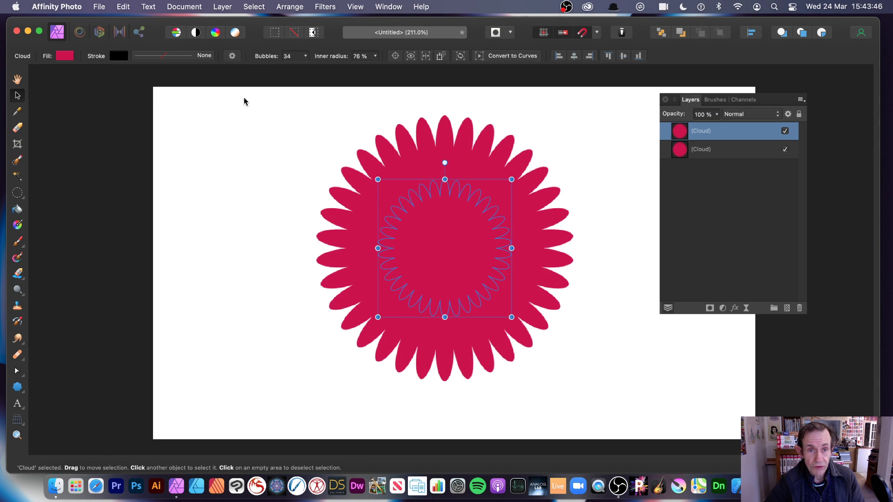
pyautogui.moveTo(248, 94); pyautogui.dragTo(634, 401)
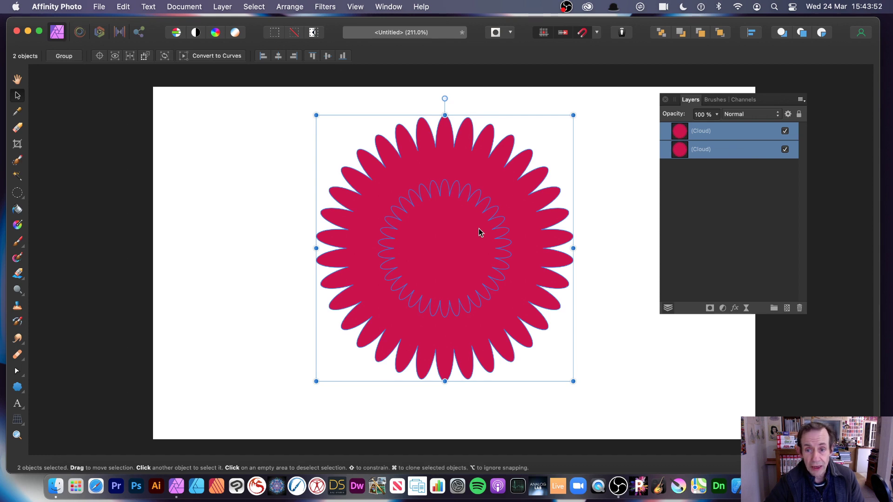
pyautogui.click(607, 228)
pyautogui.click(467, 242)
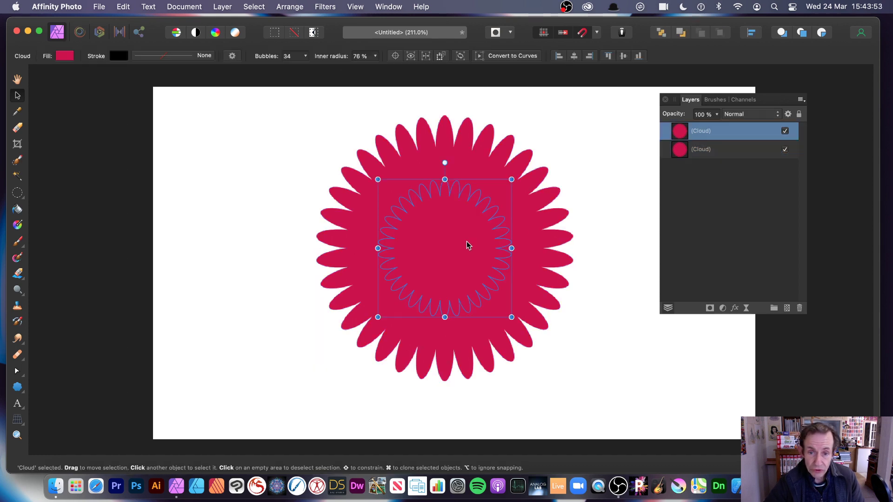
# Fill the inner cloud orange, then select both clouds together
pyautogui.click(65, 56)
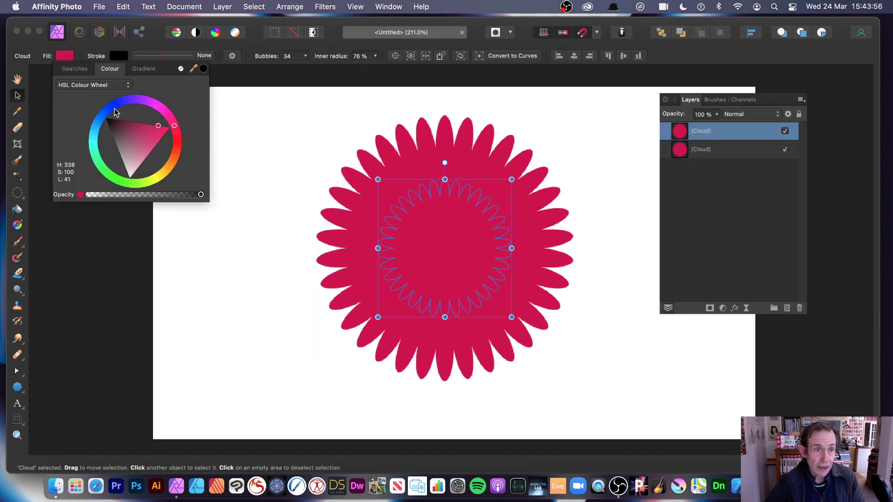
pyautogui.click(112, 107)
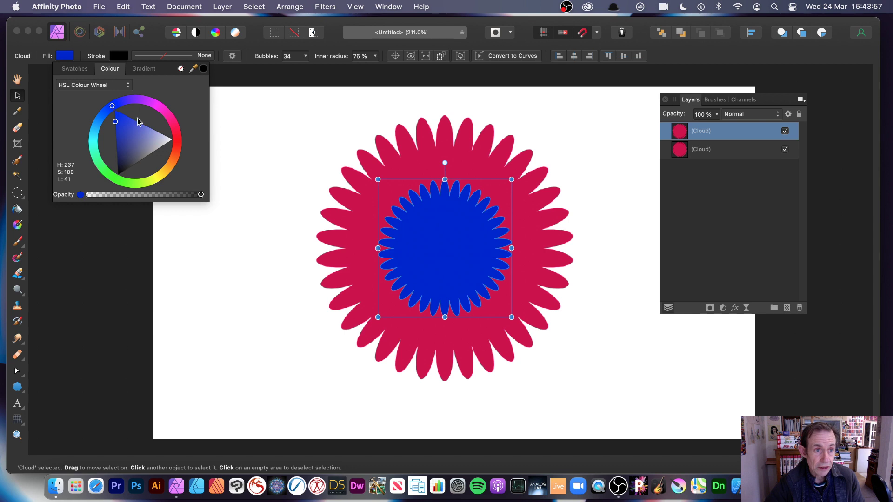
pyautogui.click(175, 163)
pyautogui.click(330, 141)
pyautogui.moveTo(249, 87); pyautogui.dragTo(686, 417)
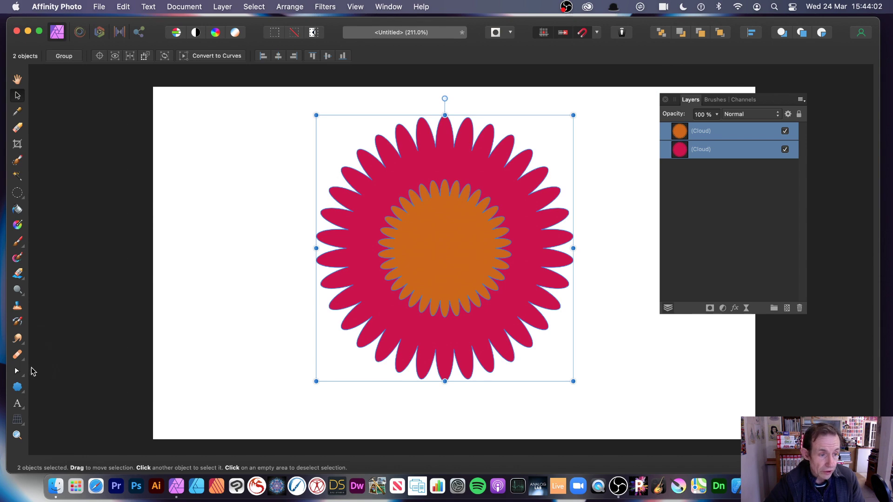
pyautogui.click(17, 387)
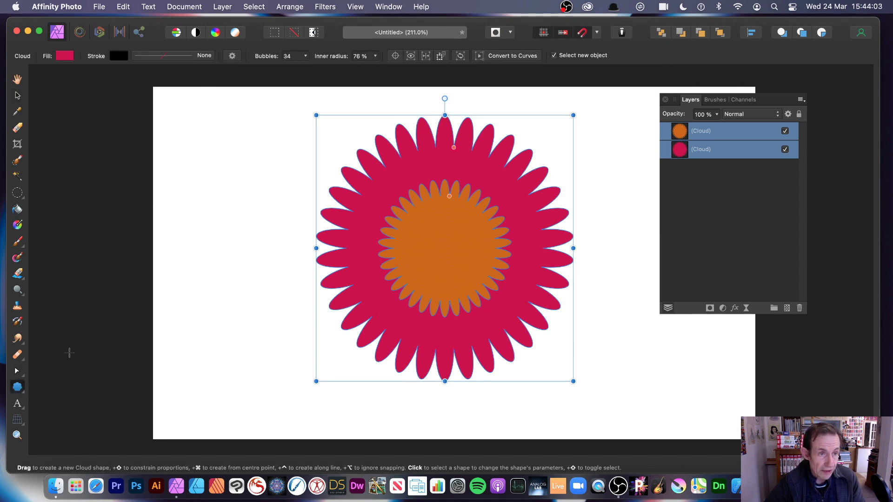
# Widen both clouds' outline and keep it a solid stroke after trying dashed
pyautogui.click(198, 58)
pyautogui.moveTo(134, 90)
pyautogui.mouseDown()
pyautogui.moveTo(163, 94)
pyautogui.moveTo(150, 91)
pyautogui.mouseUp()
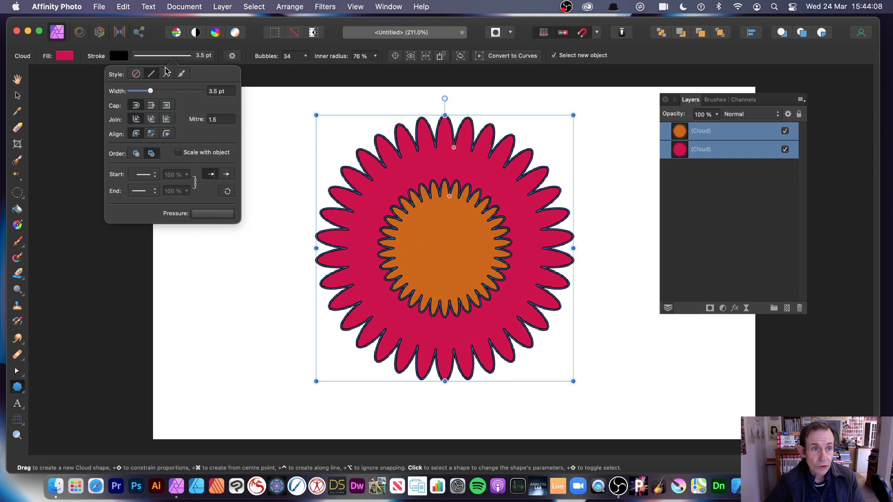
pyautogui.click(167, 74)
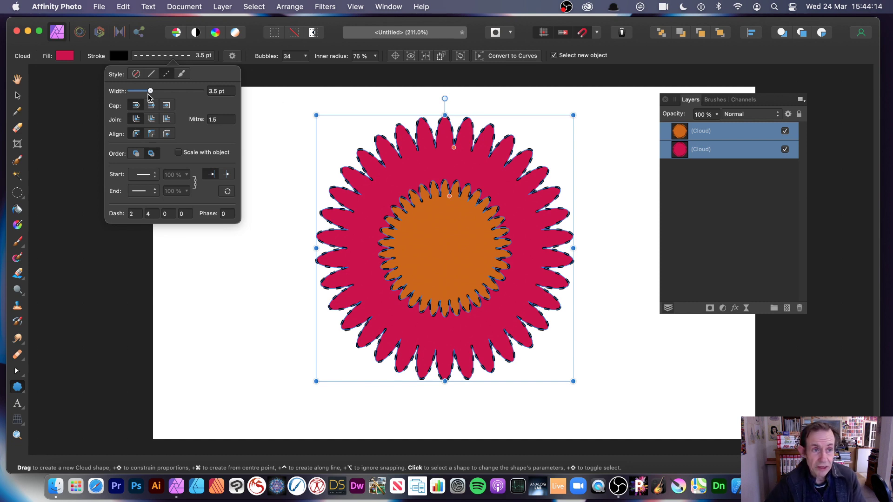
pyautogui.click(153, 74)
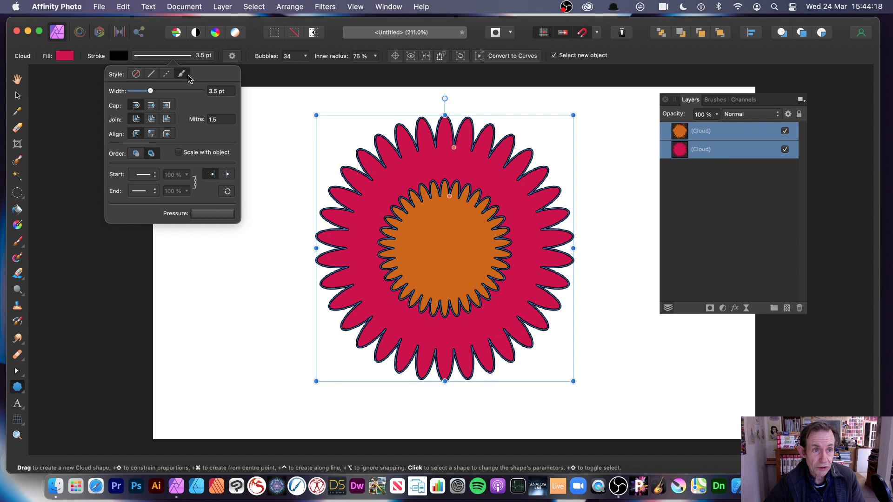
# Shape the outline's pressure curve with peaks and dips and thicken it to 13 pt
pyautogui.click(219, 215)
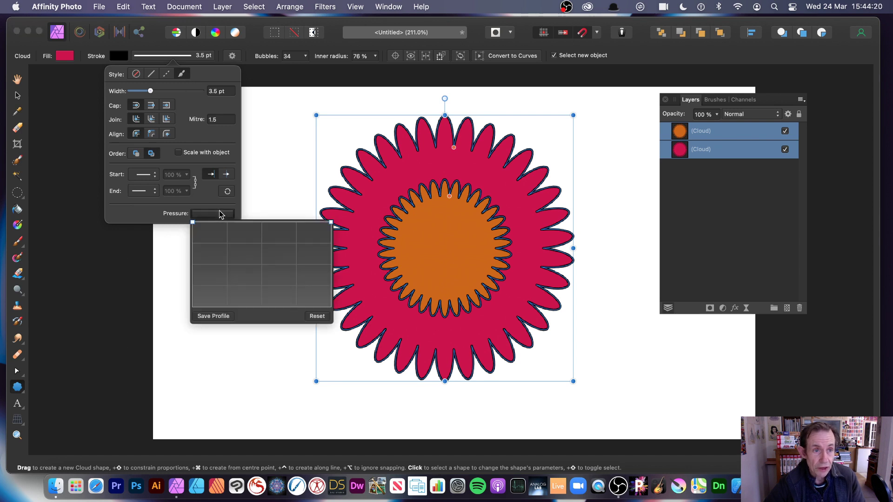
pyautogui.moveTo(234, 223); pyautogui.dragTo(230, 298)
pyautogui.moveTo(292, 259); pyautogui.dragTo(304, 273)
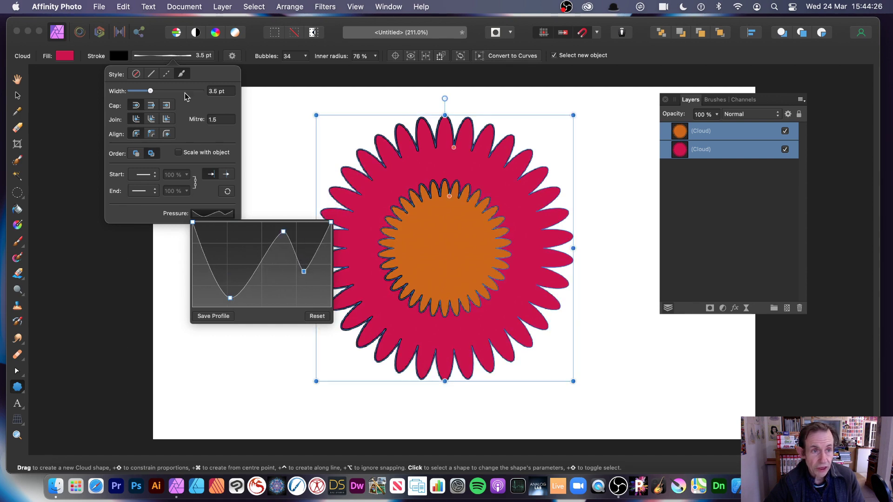
pyautogui.moveTo(155, 92); pyautogui.dragTo(163, 91)
pyautogui.click(222, 214)
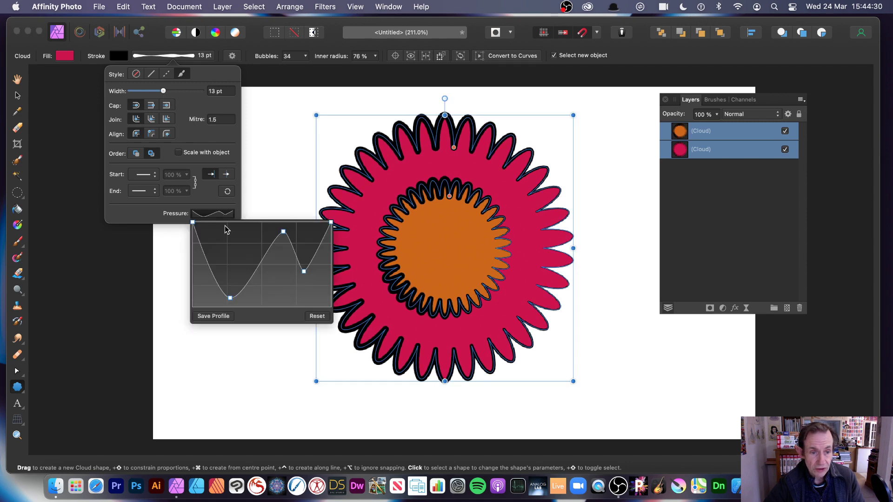
pyautogui.moveTo(265, 255)
pyautogui.mouseDown()
pyautogui.moveTo(265, 273)
pyautogui.moveTo(266, 235)
pyautogui.moveTo(282, 278)
pyautogui.mouseUp()
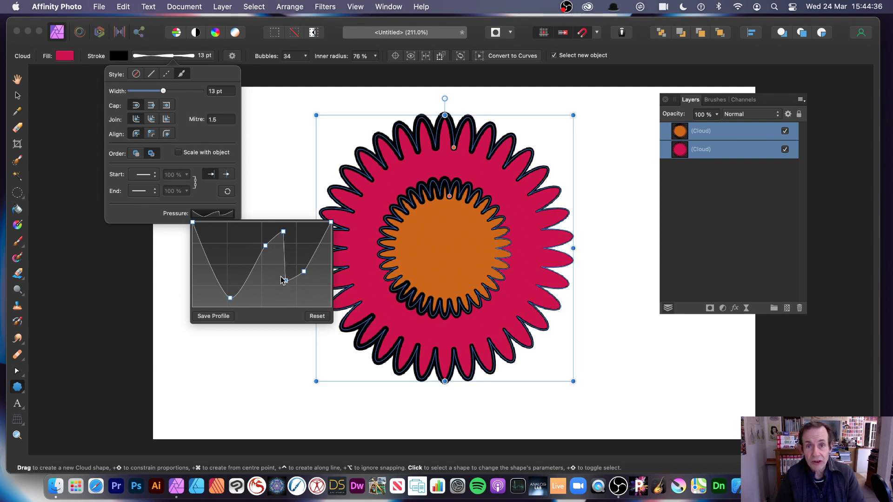
# Select both clouds and subtract the inner one from the outer via Layer > Geometry > Subtract
pyautogui.click(18, 96)
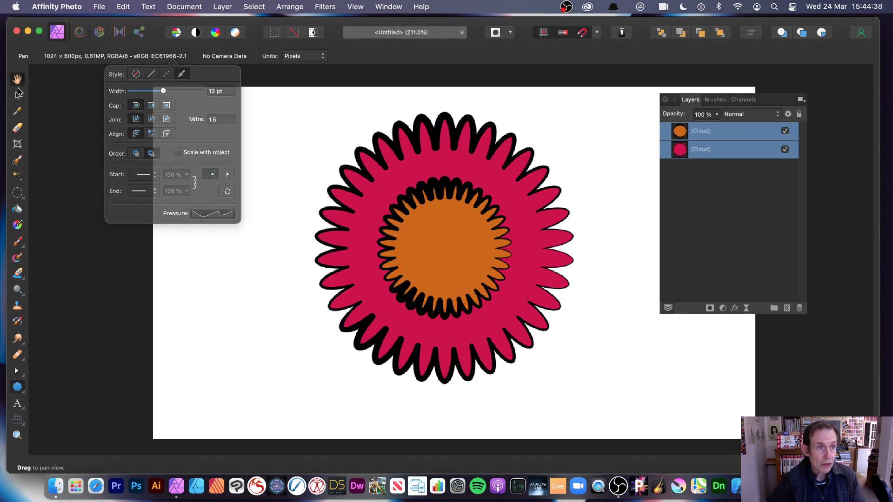
pyautogui.moveTo(280, 100); pyautogui.dragTo(640, 424)
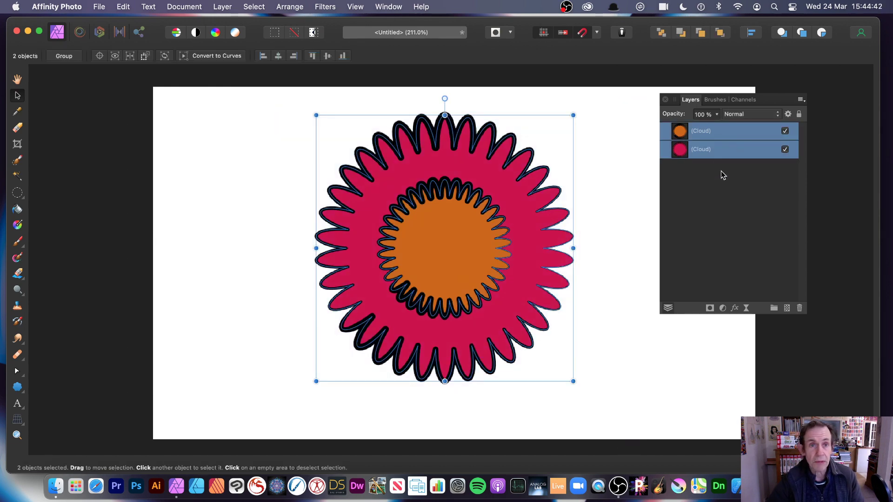
pyautogui.click(223, 6)
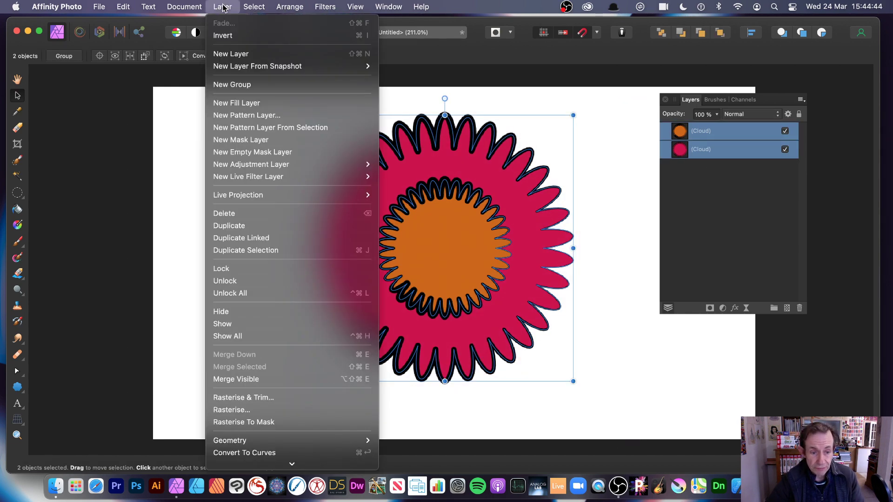
pyautogui.moveTo(262, 442)
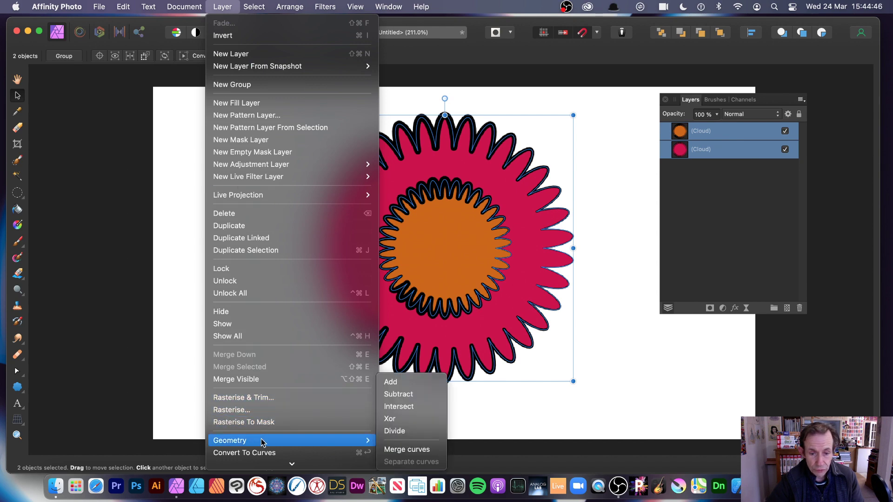
pyautogui.click(440, 394)
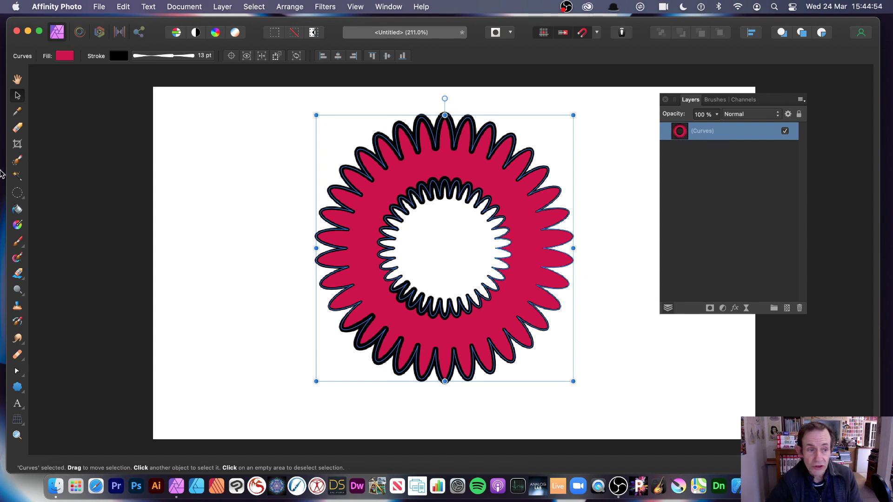
pyautogui.click(18, 388)
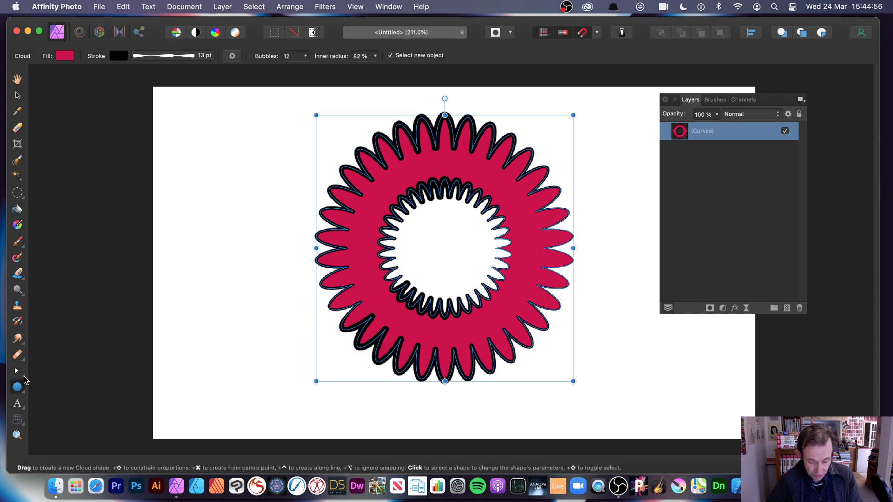
# Undo the subtraction to restore both clouds and select them together
pyautogui.press('super+z')
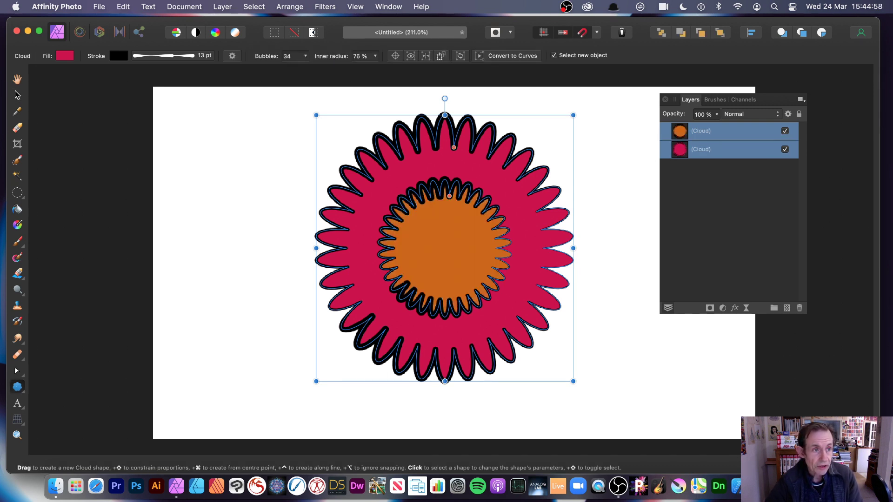
pyautogui.press('v')
pyautogui.click(213, 183)
pyautogui.click(446, 231)
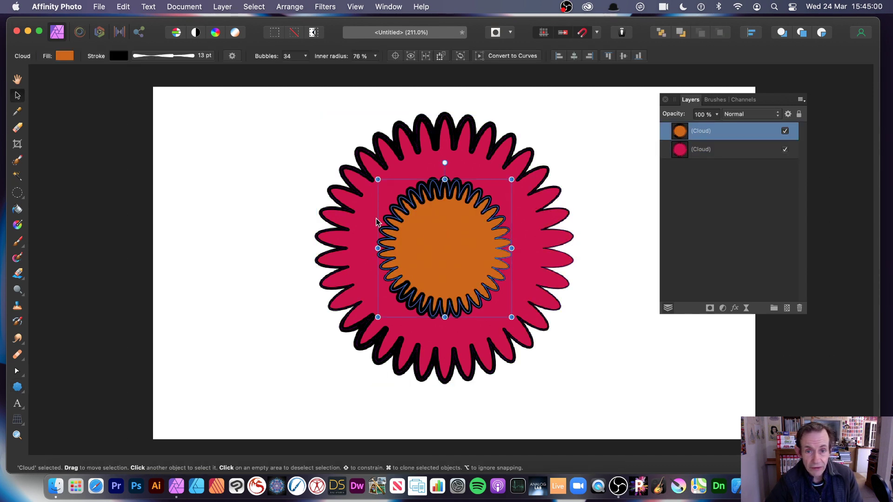
pyautogui.moveTo(293, 88); pyautogui.dragTo(646, 407)
pyautogui.click(15, 389)
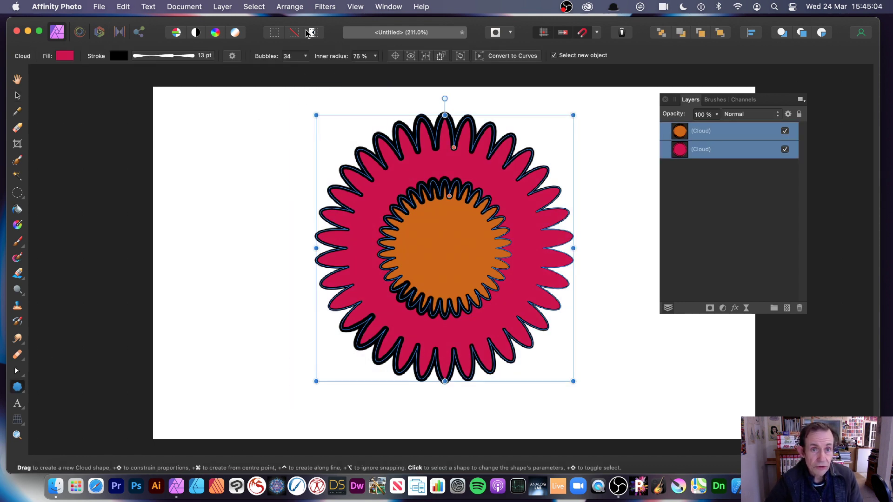
# Lower both clouds' inner radius and reduce them from 34 to 18 bubbles
pyautogui.click(375, 56)
pyautogui.moveTo(376, 75)
pyautogui.mouseDown()
pyautogui.moveTo(353, 77)
pyautogui.moveTo(385, 78)
pyautogui.moveTo(329, 79)
pyautogui.moveTo(369, 84)
pyautogui.mouseUp()
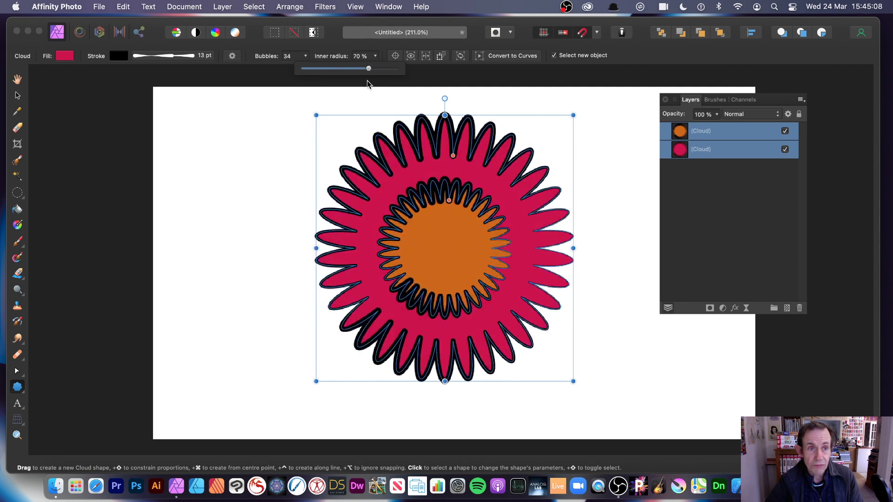
pyautogui.click(305, 55)
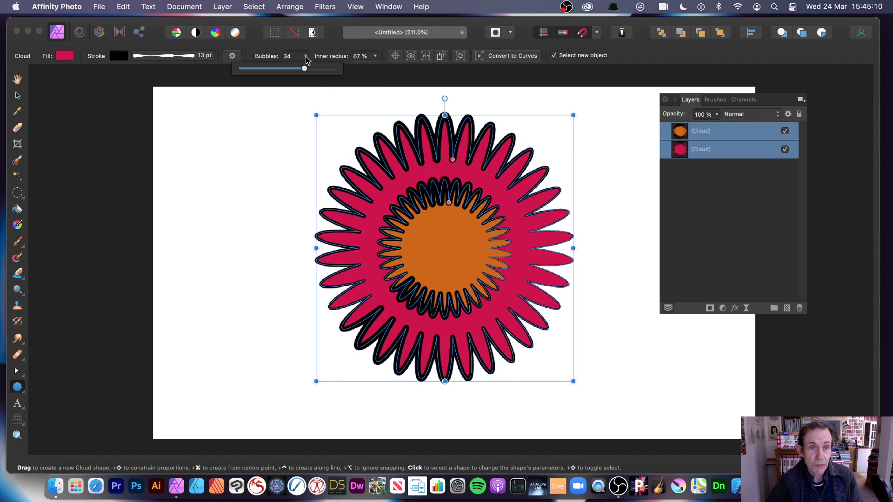
pyautogui.moveTo(309, 69); pyautogui.dragTo(270, 71)
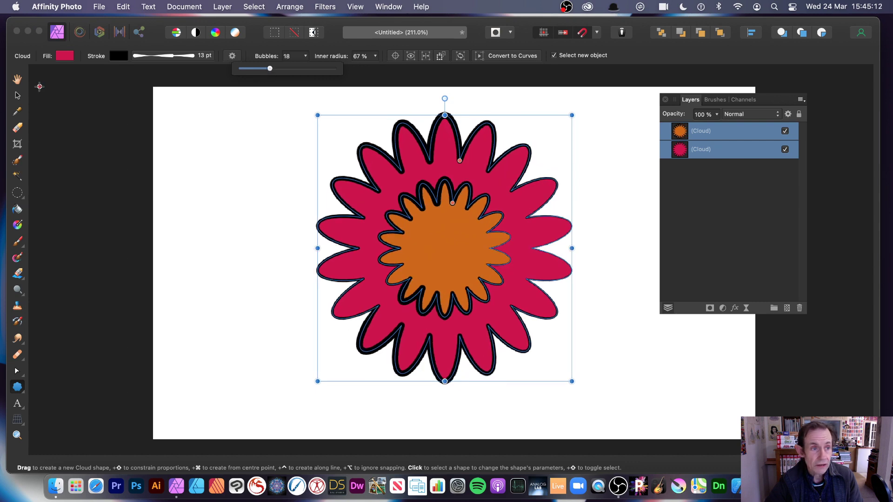
# Select the orange inner cloud on its own and delete it
pyautogui.click(17, 95)
pyautogui.click(233, 170)
pyautogui.click(479, 255)
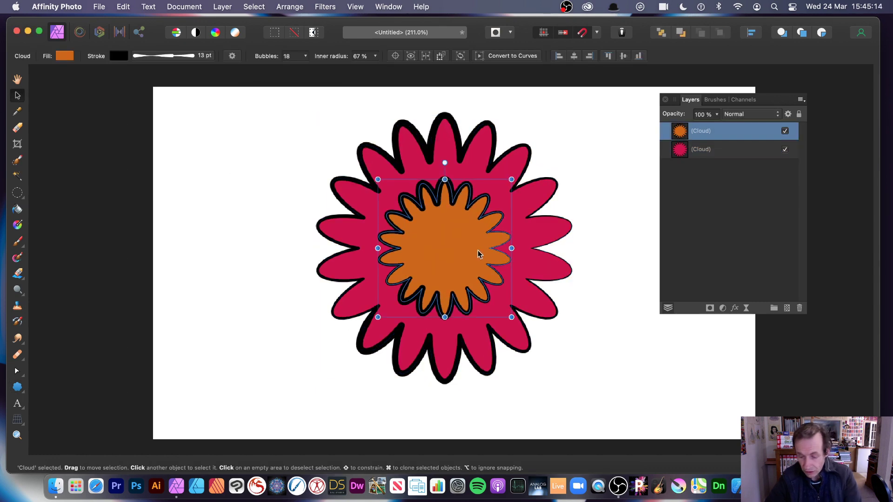
pyautogui.press('Delete')
# Draw an orange circle in the pink cloud's centre, after trying and undoing a new cloud
pyautogui.click(16, 388)
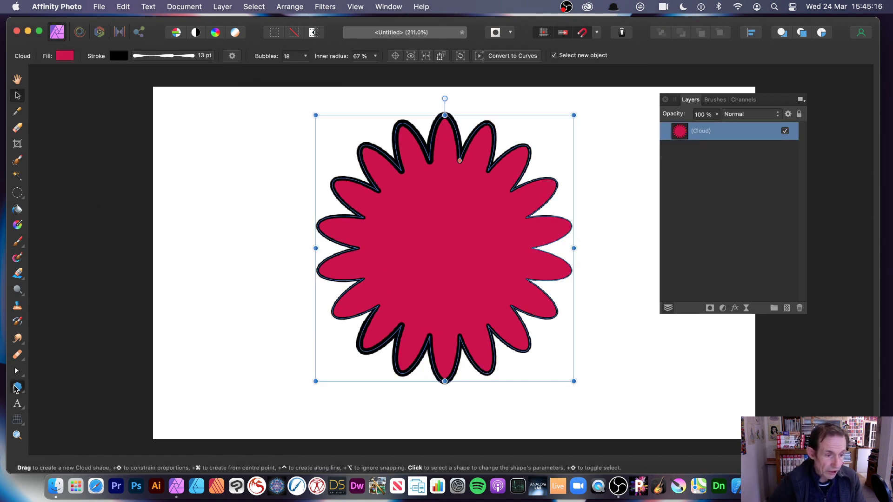
pyautogui.moveTo(395, 173); pyautogui.dragTo(516, 307)
pyautogui.press('super+z')
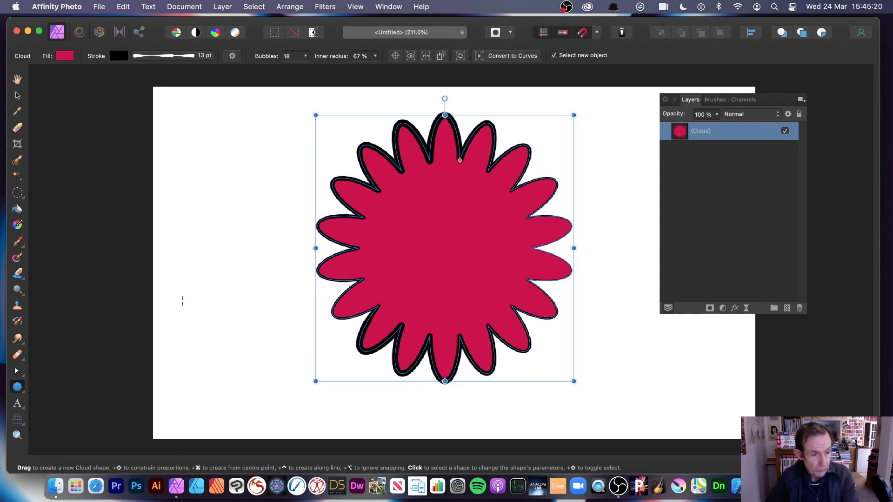
pyautogui.click(17, 386)
pyautogui.click(51, 209)
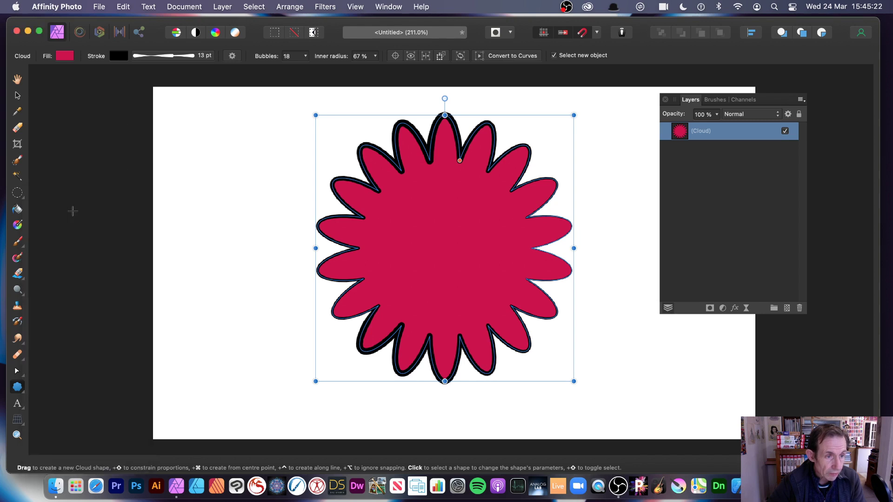
pyautogui.moveTo(387, 172); pyautogui.dragTo(511, 306)
# Select the circle and cloud and subtract the circle with Layer > Geometry > Subtract
pyautogui.click(18, 95)
pyautogui.moveTo(289, 91); pyautogui.dragTo(620, 415)
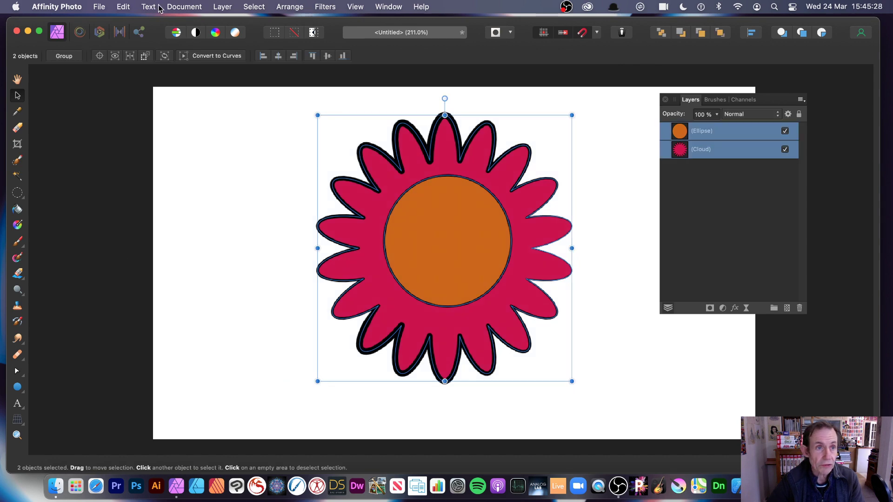
pyautogui.click(223, 7)
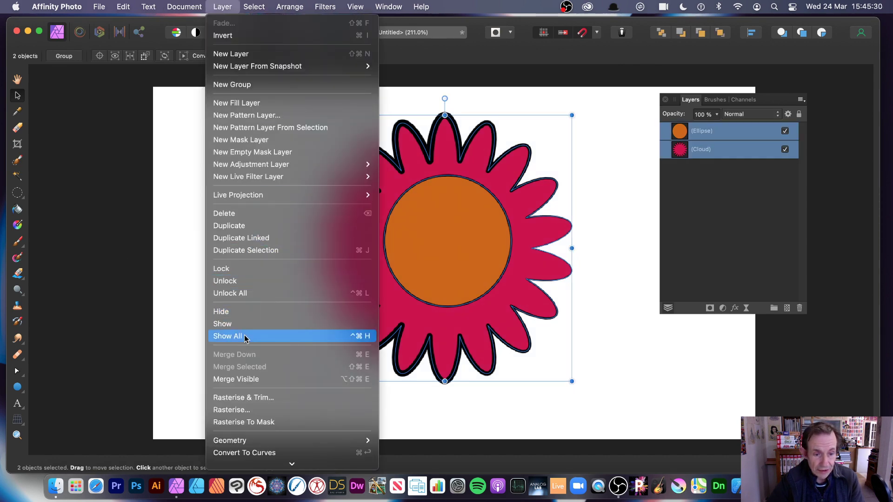
pyautogui.moveTo(260, 440)
pyautogui.click(424, 398)
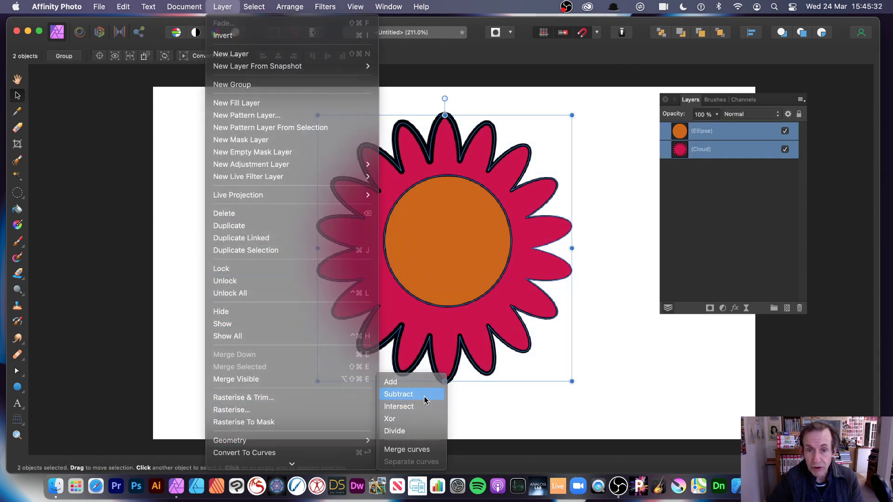
# Select the resulting flower shape and delete it
pyautogui.click(253, 175)
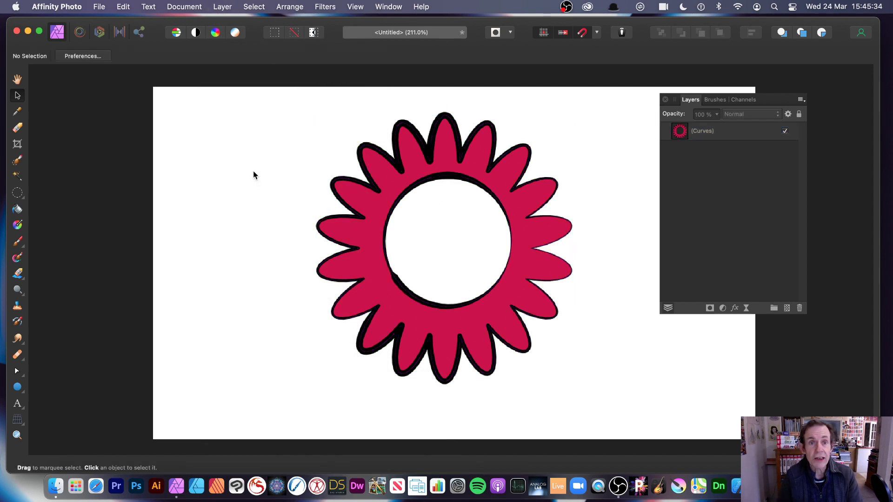
pyautogui.click(410, 176)
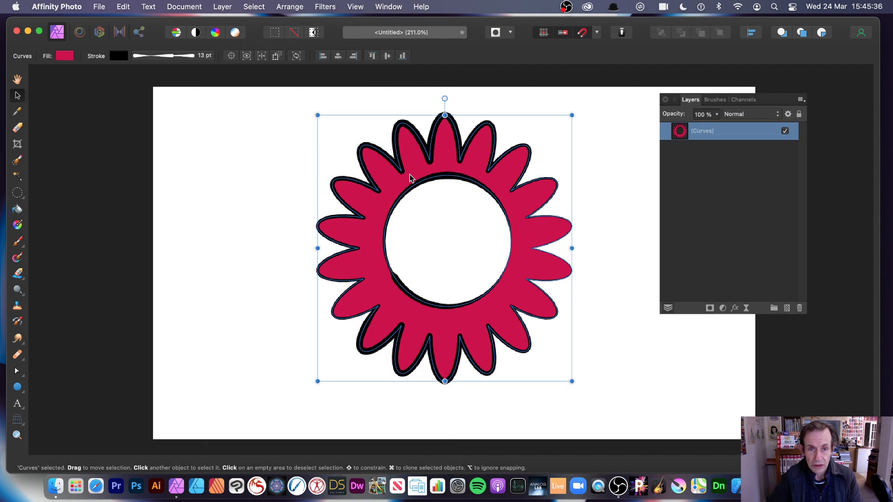
pyautogui.press('Delete')
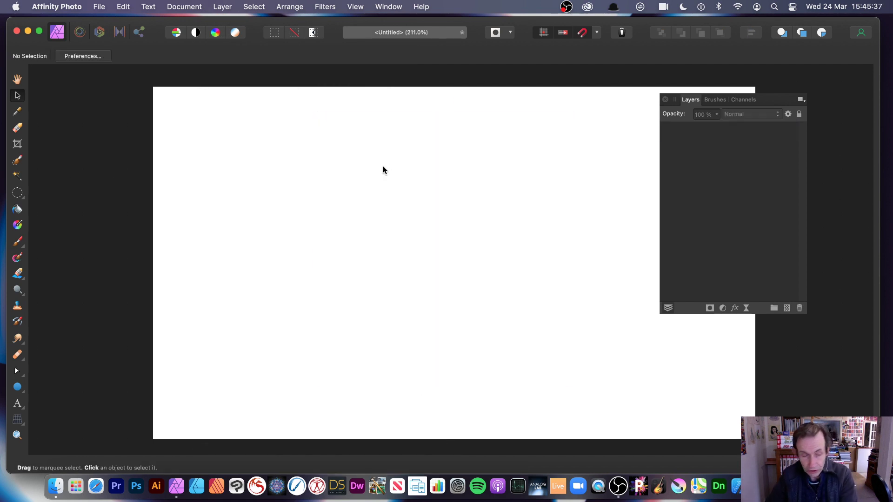
# Draw a large orange 12-bubble cloud and rasterise it into a Pixel layer
pyautogui.click(15, 392)
pyautogui.click(77, 410)
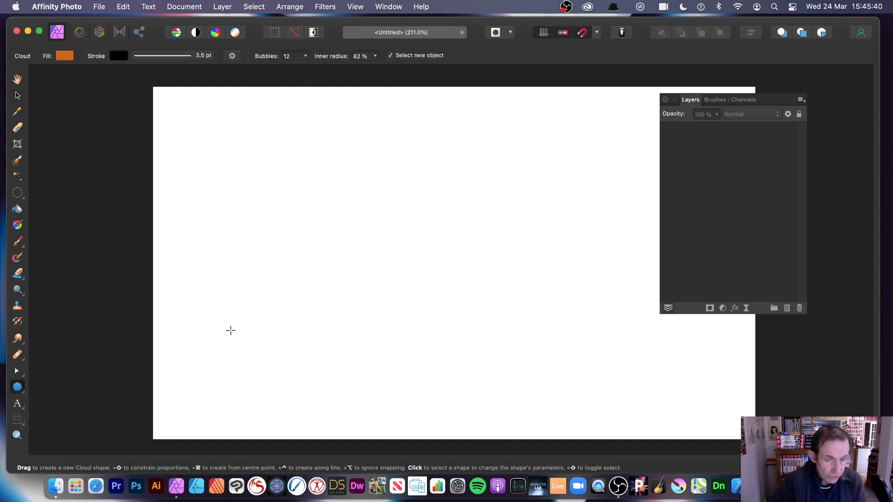
pyautogui.moveTo(297, 128); pyautogui.dragTo(548, 382)
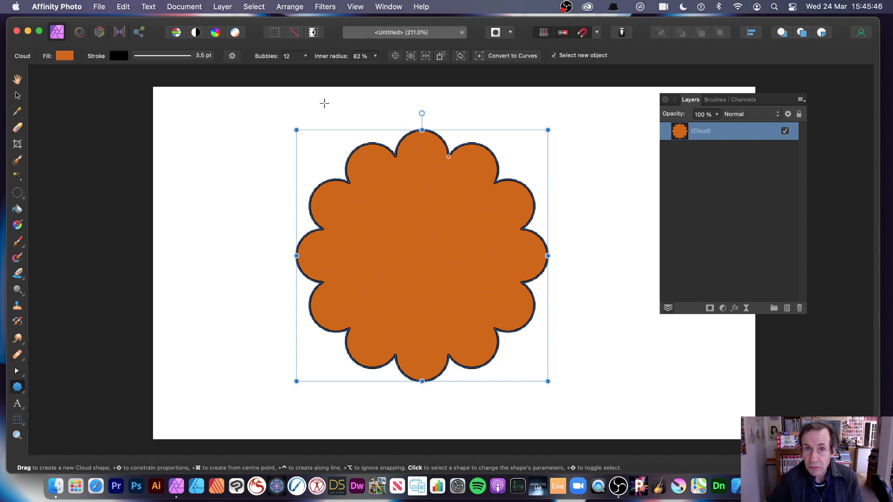
pyautogui.click(223, 7)
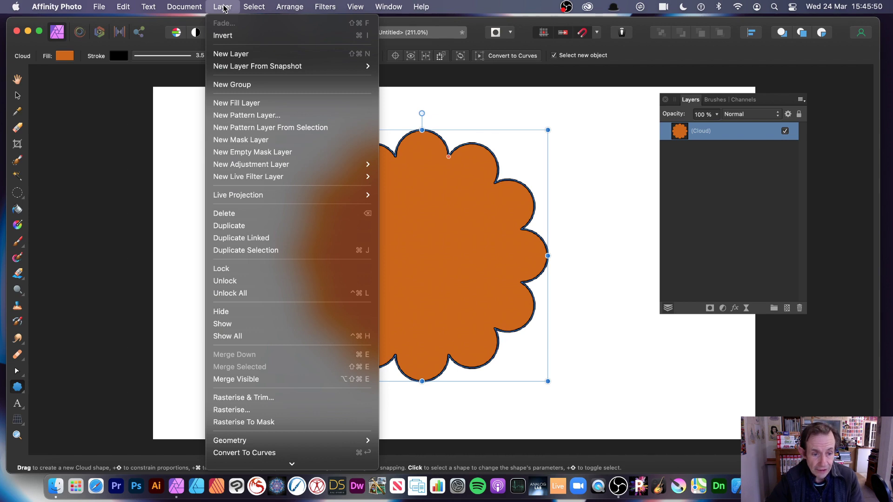
pyautogui.click(232, 410)
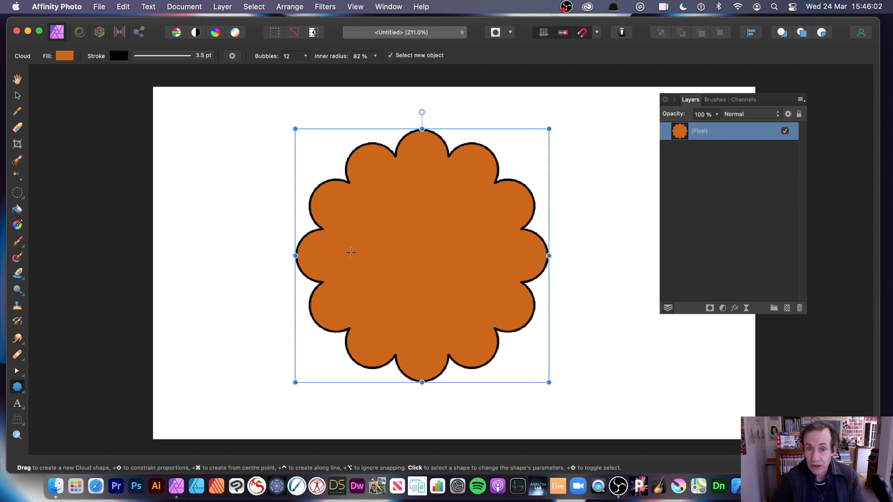
pyautogui.click(325, 6)
pyautogui.moveTo(329, 66)
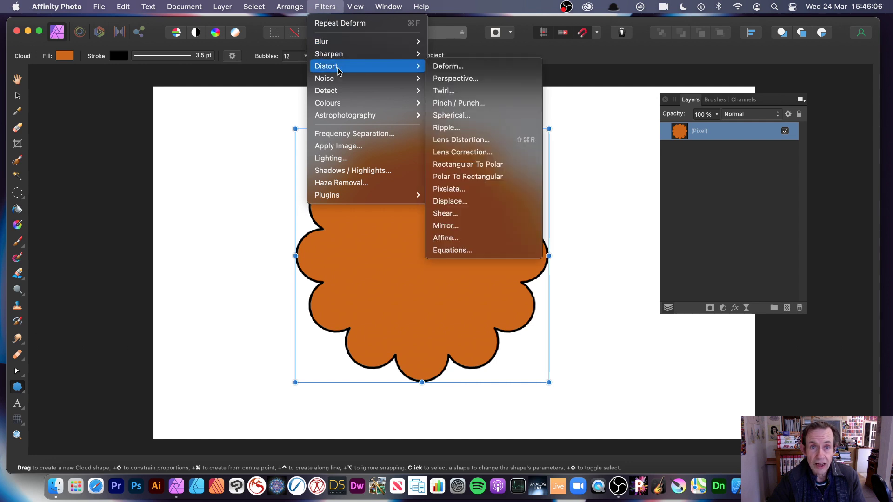
pyautogui.click(474, 68)
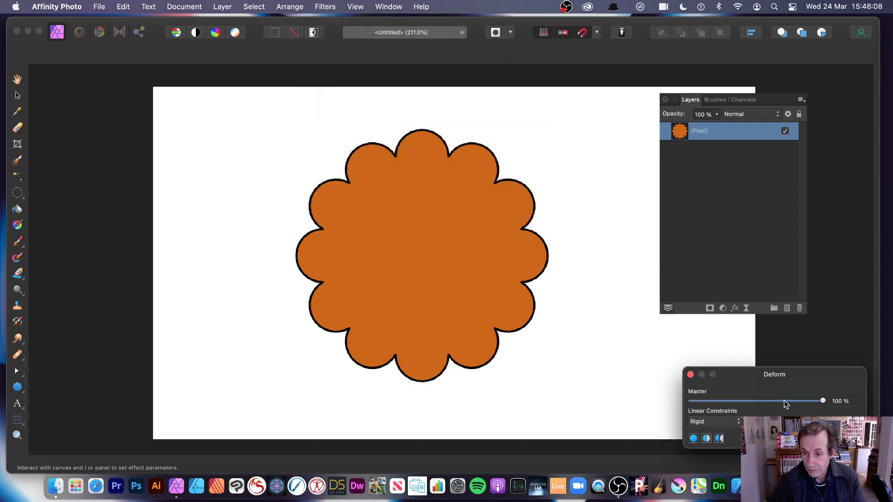
pyautogui.click(381, 213)
pyautogui.click(449, 292)
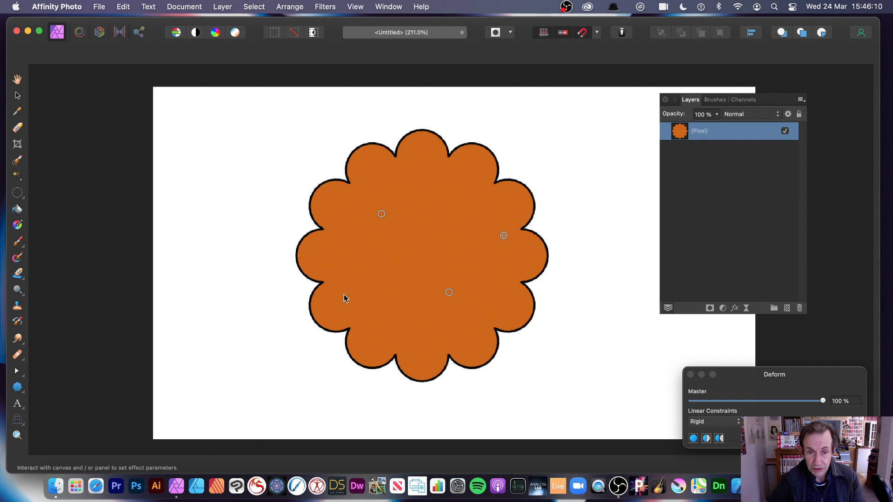
pyautogui.moveTo(344, 299); pyautogui.dragTo(618, 230)
pyautogui.moveTo(504, 236); pyautogui.dragTo(559, 208)
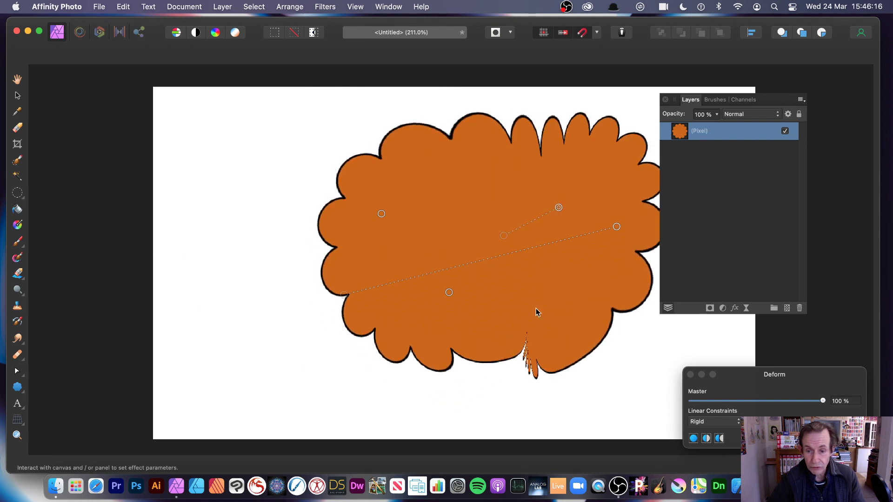
pyautogui.click(449, 323)
pyautogui.moveTo(450, 323); pyautogui.dragTo(477, 330)
pyautogui.moveTo(381, 399); pyautogui.dragTo(467, 283)
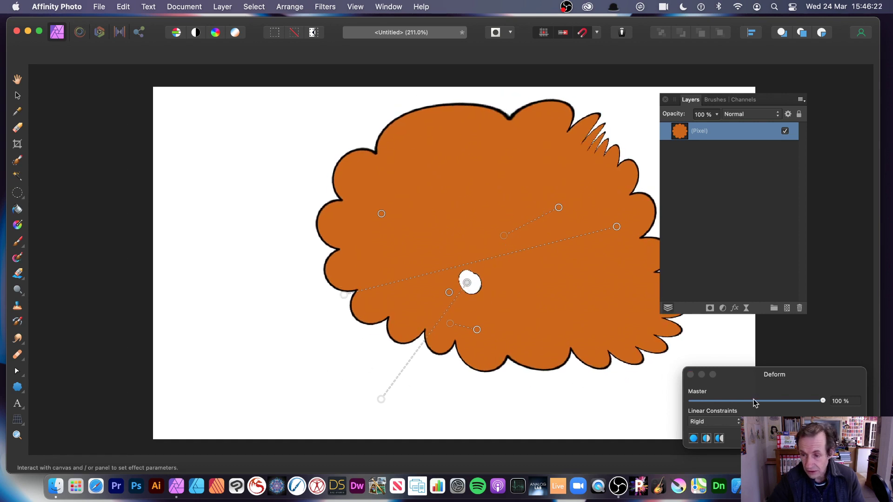
pyautogui.click(725, 423)
pyautogui.click(716, 433)
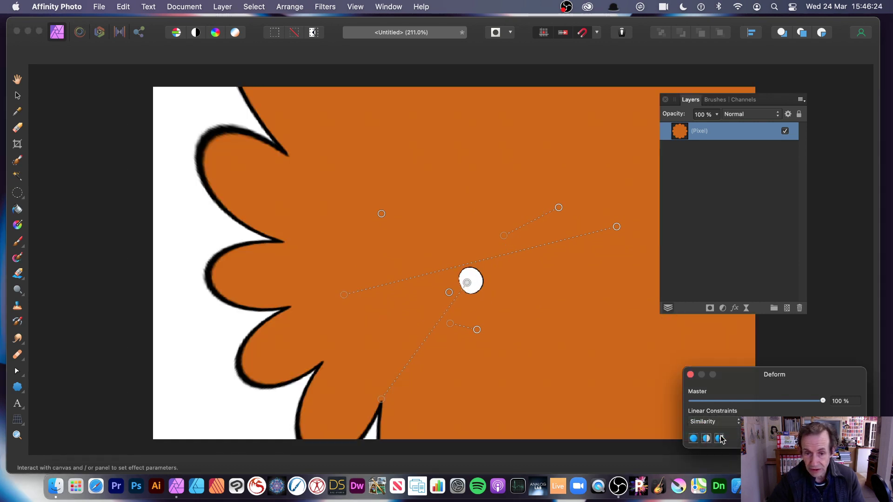
pyautogui.press('Escape')
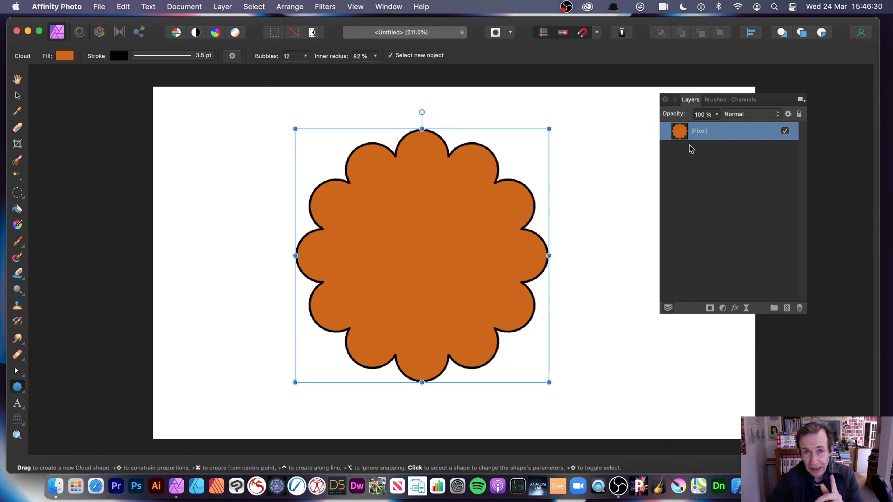
# Turn the cloud into a Pattern layer with smaller tiles, then hide and shrink the original pixel cloud
pyautogui.click(221, 7)
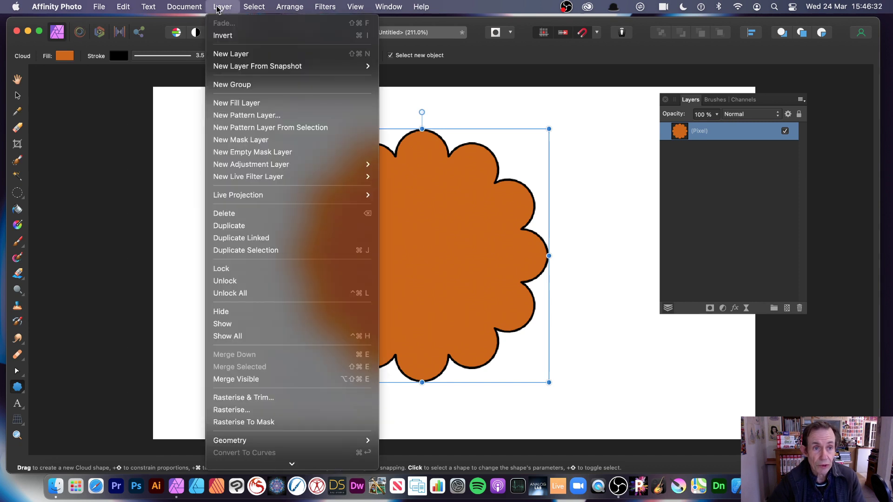
pyautogui.click(245, 131)
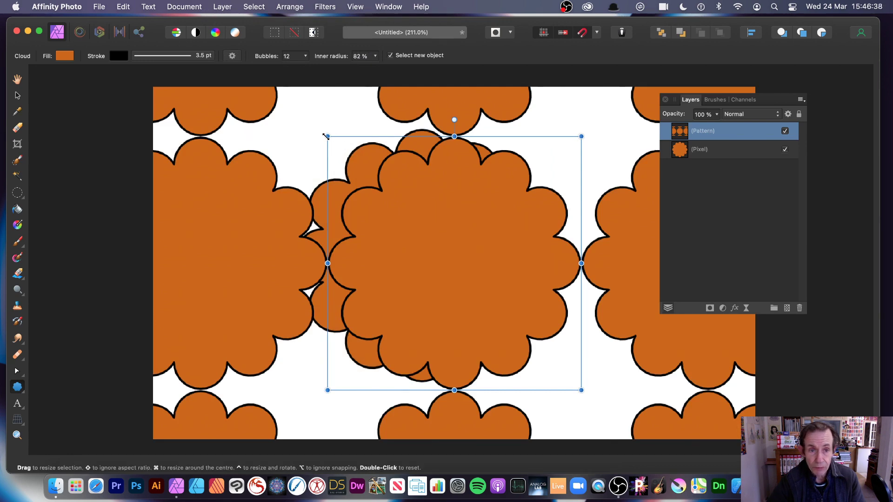
pyautogui.moveTo(327, 137); pyautogui.dragTo(482, 291)
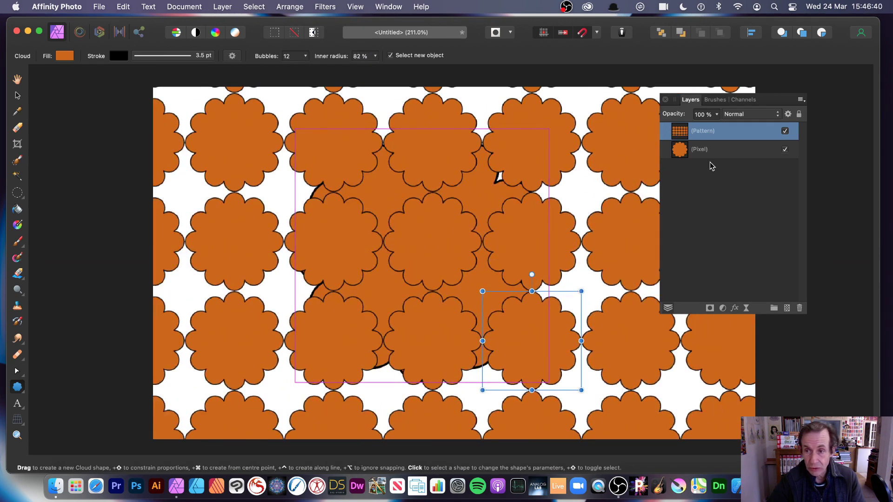
pyautogui.click(700, 154)
pyautogui.click(785, 150)
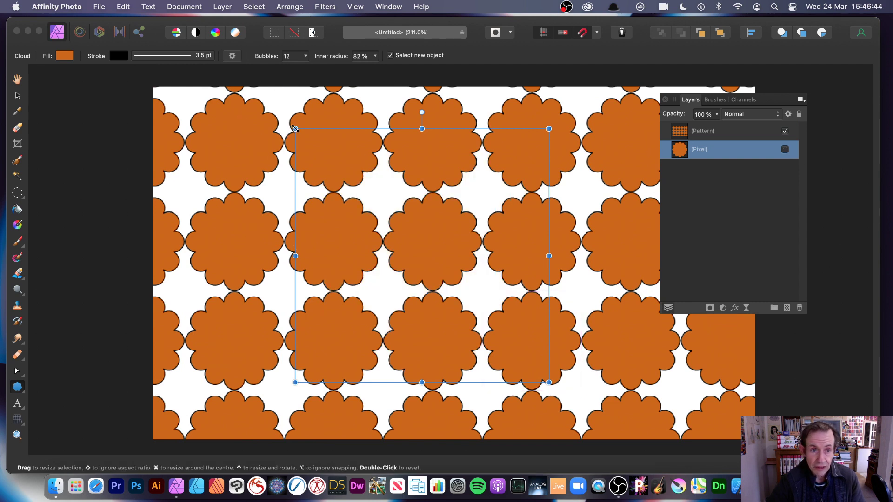
pyautogui.moveTo(295, 129); pyautogui.dragTo(410, 227)
# Shift the Pattern layer up and to the left with the Move tool
pyautogui.click(19, 97)
pyautogui.click(711, 134)
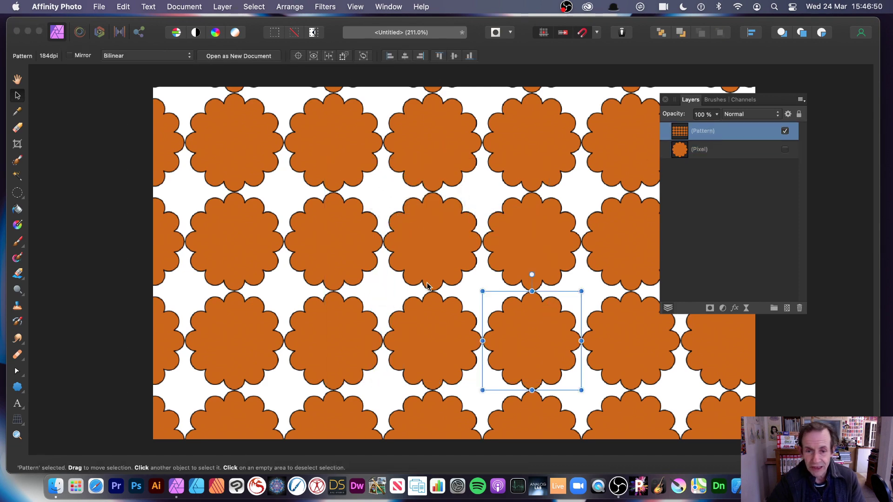
pyautogui.moveTo(492, 323); pyautogui.dragTo(365, 276)
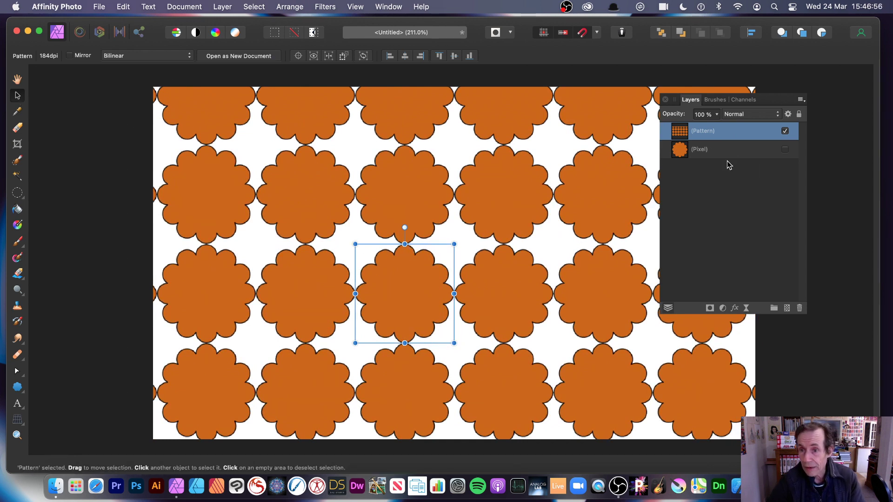
# Delete the original flower Pixel layer using the Layers panel trash icon
pyautogui.click(709, 155)
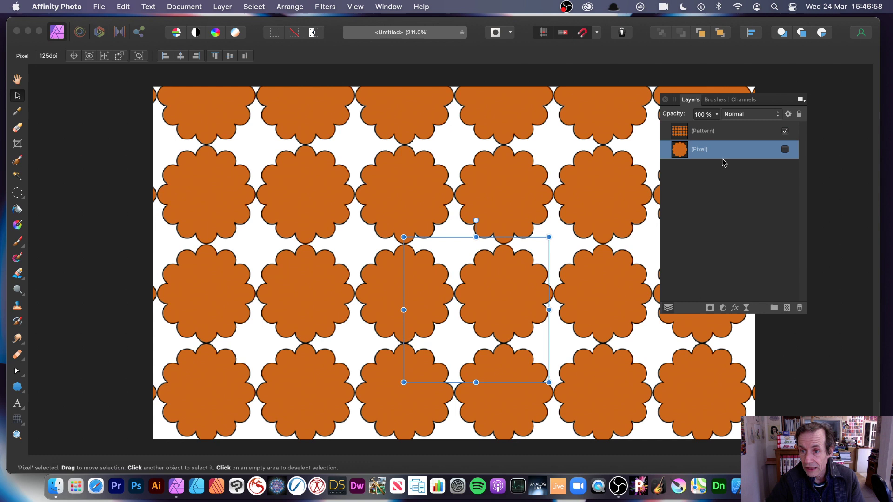
pyautogui.click(799, 309)
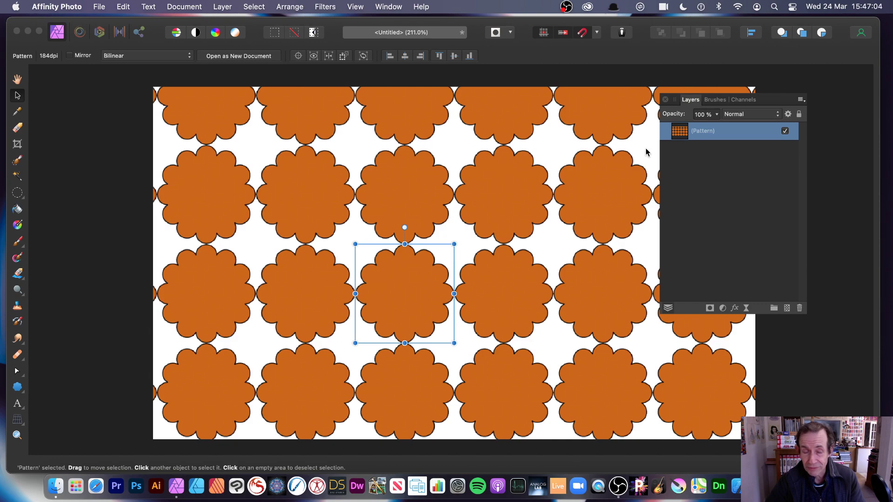
# Shrink and reposition the pattern tile, then skew it into a slanted rhombus
pyautogui.moveTo(356, 245); pyautogui.dragTo(409, 294)
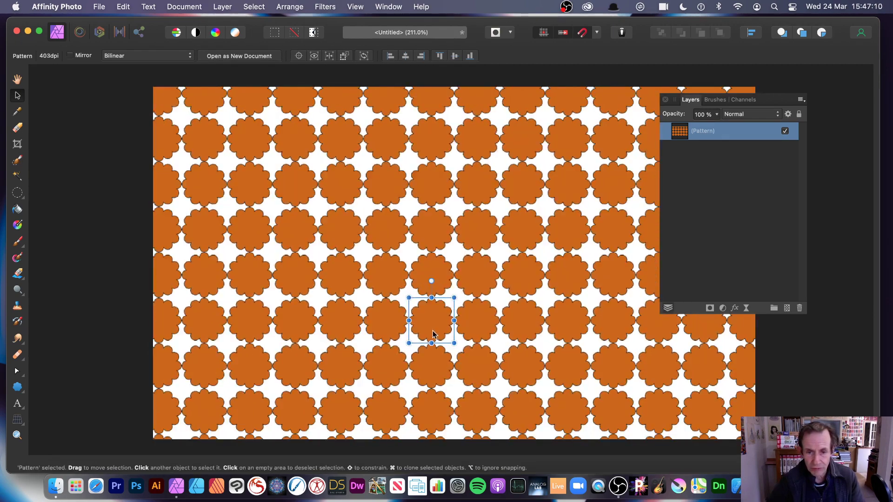
pyautogui.moveTo(430, 323); pyautogui.dragTo(488, 281)
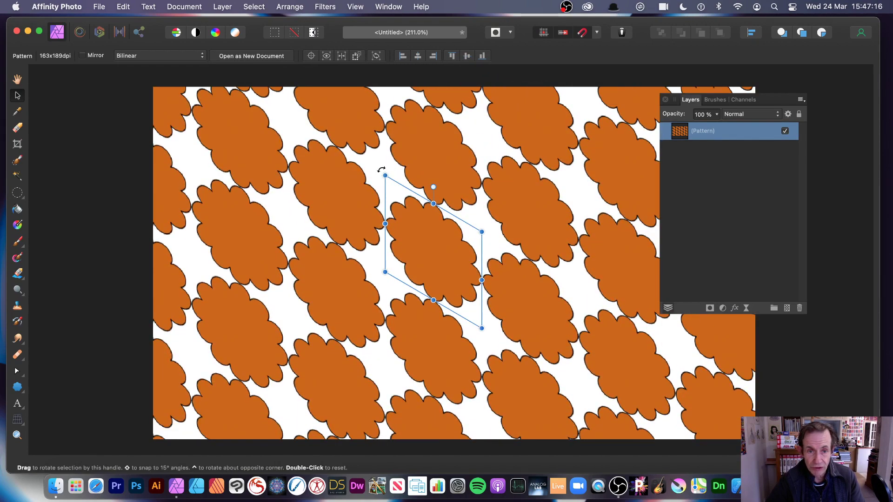
pyautogui.moveTo(381, 169); pyautogui.dragTo(420, 155)
pyautogui.click(331, 6)
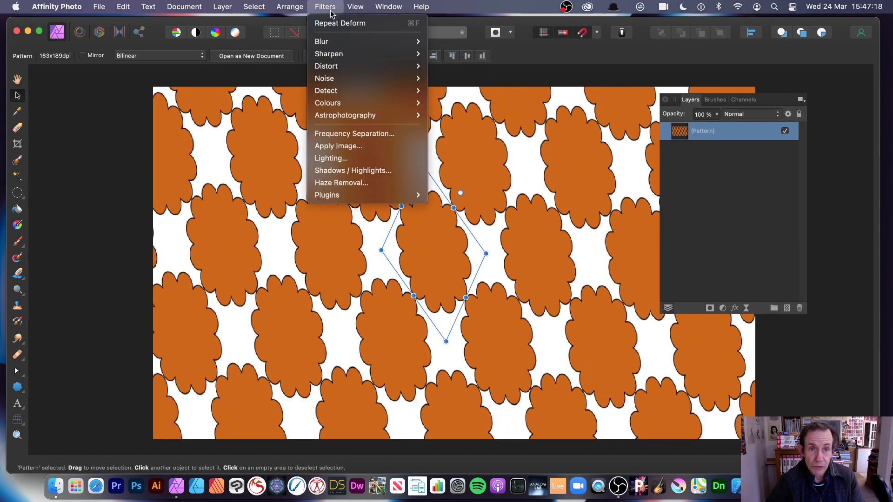
pyautogui.moveTo(329, 66)
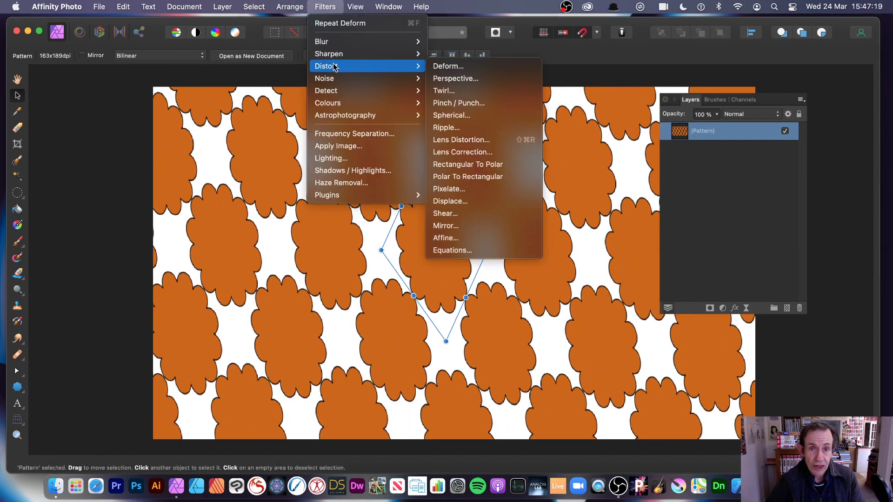
pyautogui.click(448, 68)
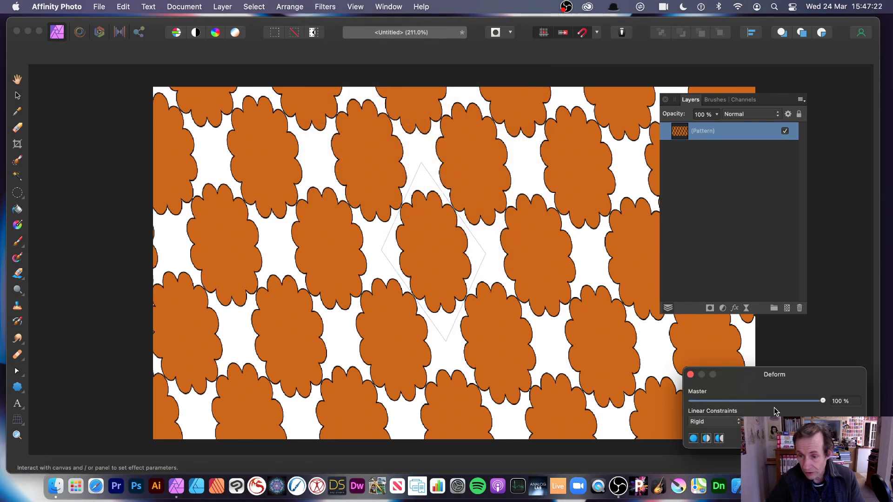
pyautogui.click(409, 215)
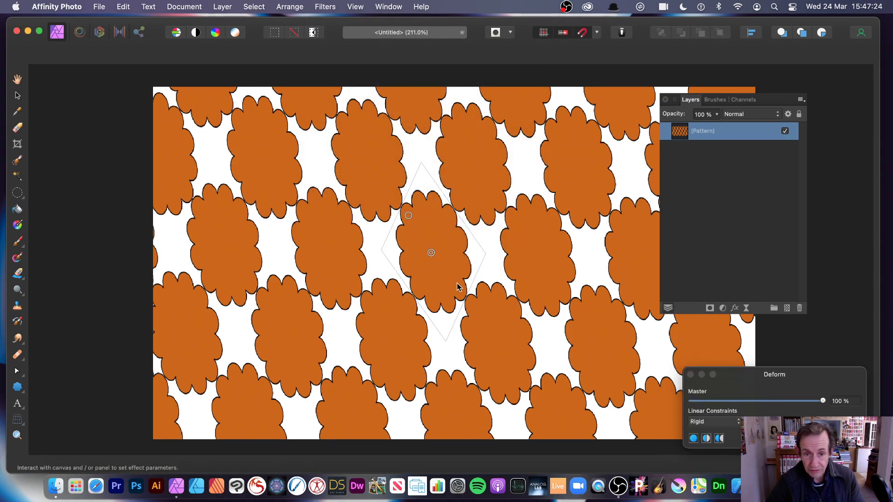
pyautogui.moveTo(431, 253); pyautogui.dragTo(371, 240)
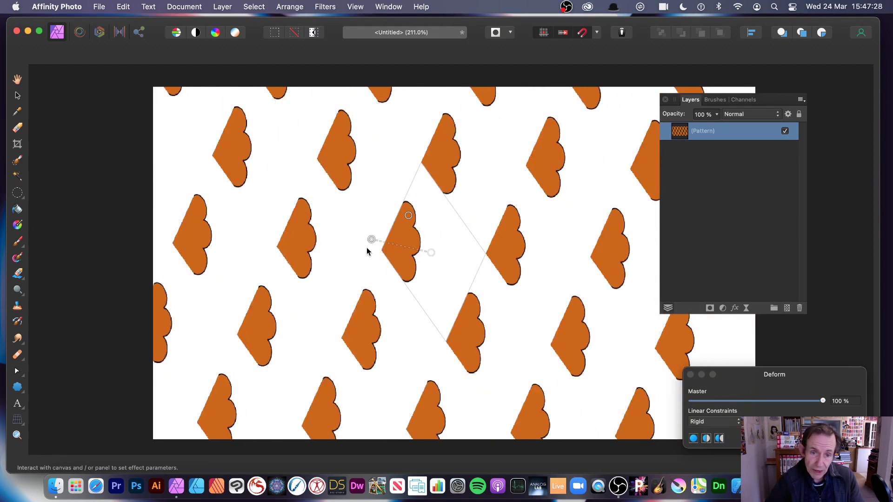
pyautogui.press('Escape')
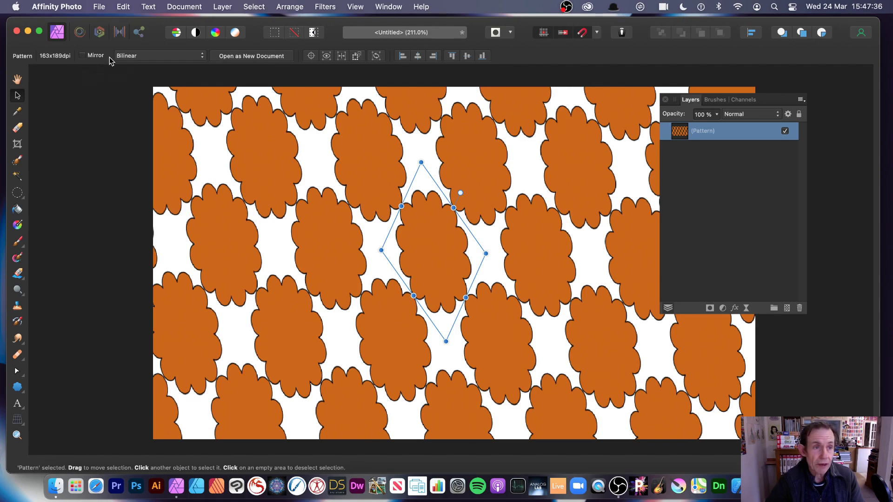
# Turn on Mirror tiling and experiment with Deform filter pins on the clouds before leaving it
pyautogui.click(83, 56)
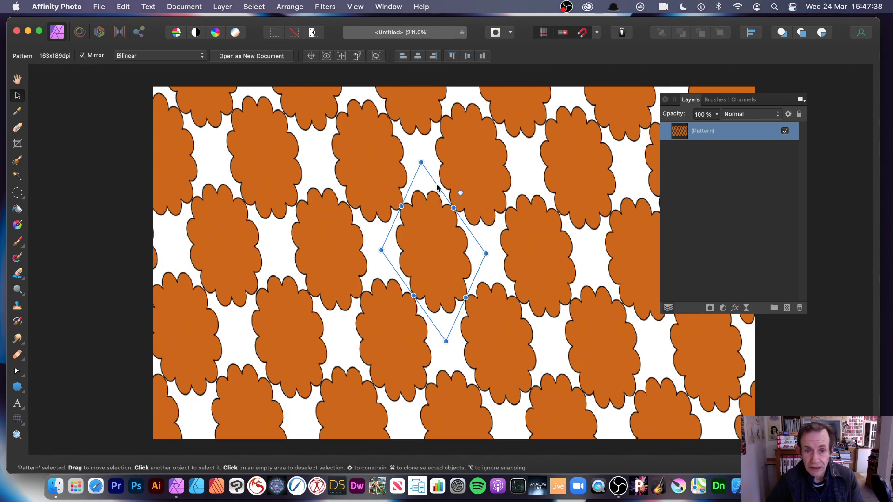
pyautogui.moveTo(422, 163); pyautogui.dragTo(418, 145)
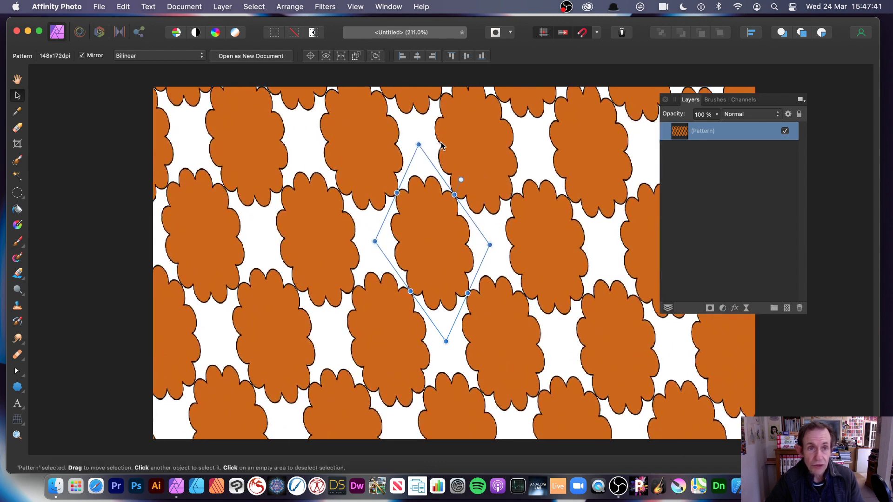
pyautogui.click(330, 6)
pyautogui.moveTo(326, 66)
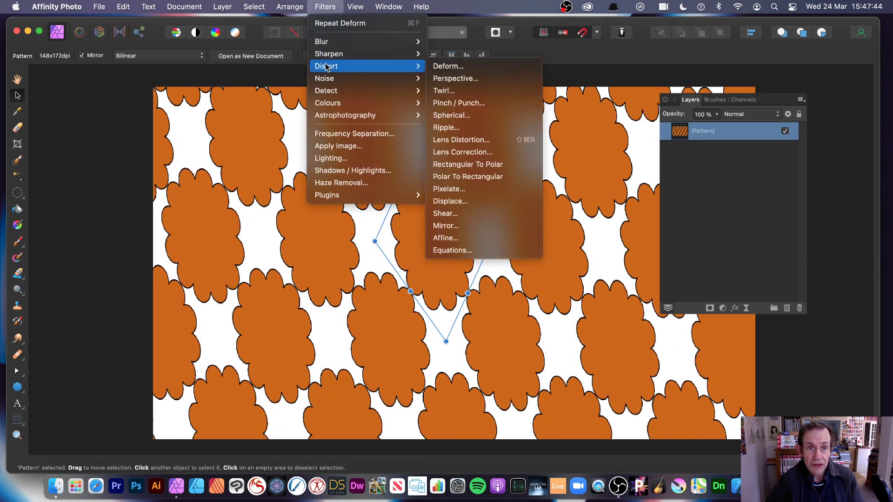
pyautogui.click(478, 69)
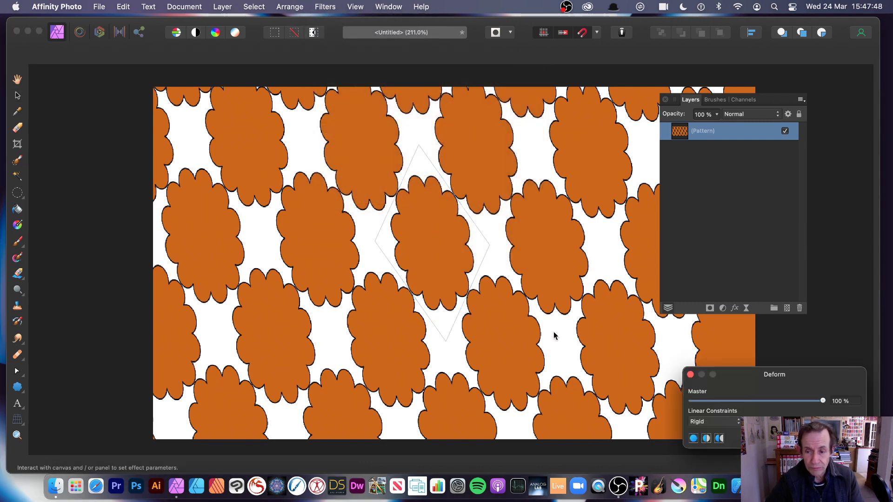
pyautogui.click(424, 240)
pyautogui.click(456, 252)
pyautogui.click(448, 285)
pyautogui.click(480, 259)
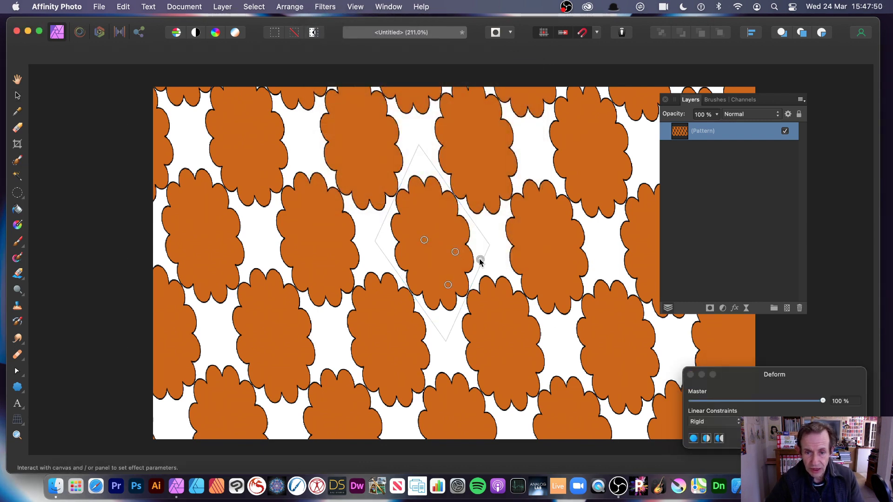
pyautogui.moveTo(480, 259); pyautogui.dragTo(397, 197)
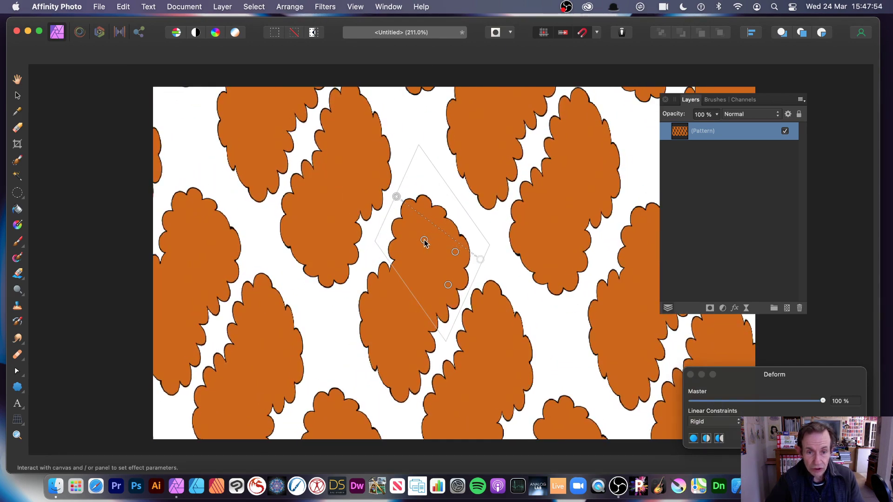
pyautogui.moveTo(424, 240)
pyautogui.mouseDown()
pyautogui.moveTo(433, 175)
pyautogui.moveTo(412, 237)
pyautogui.moveTo(427, 232)
pyautogui.mouseUp()
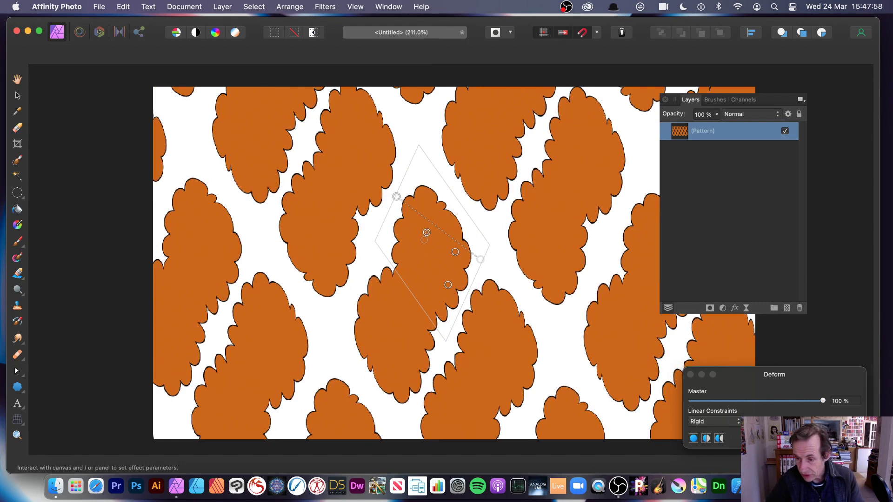
pyautogui.click(14, 96)
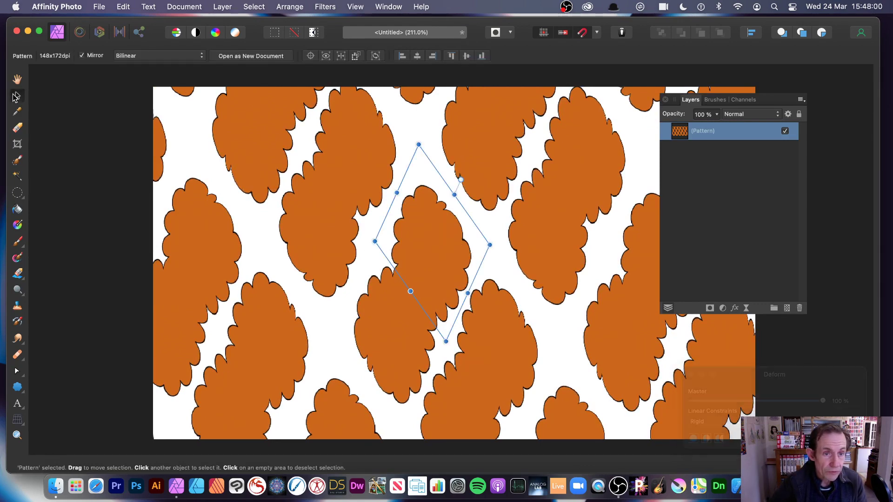
# Shrink the pattern tile much smaller so the clouds repeat densely
pyautogui.moveTo(422, 167); pyautogui.dragTo(422, 272)
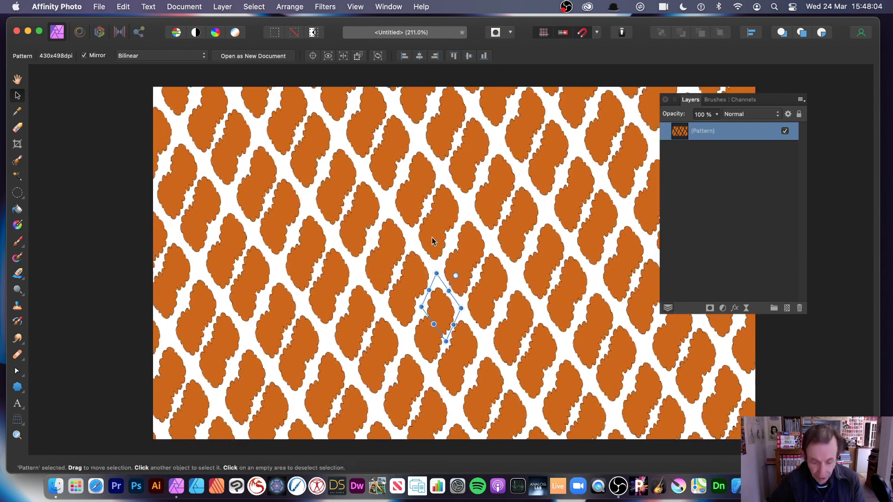
pyautogui.press('super+z')
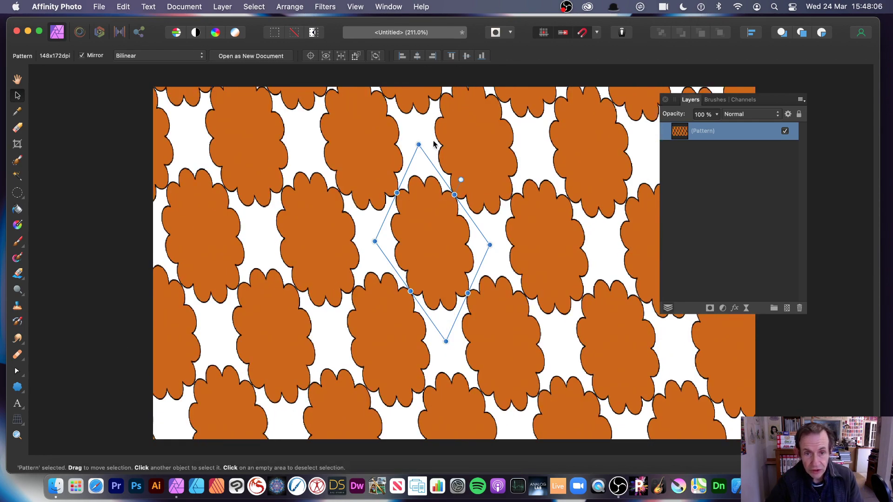
pyautogui.moveTo(419, 145); pyautogui.dragTo(424, 269)
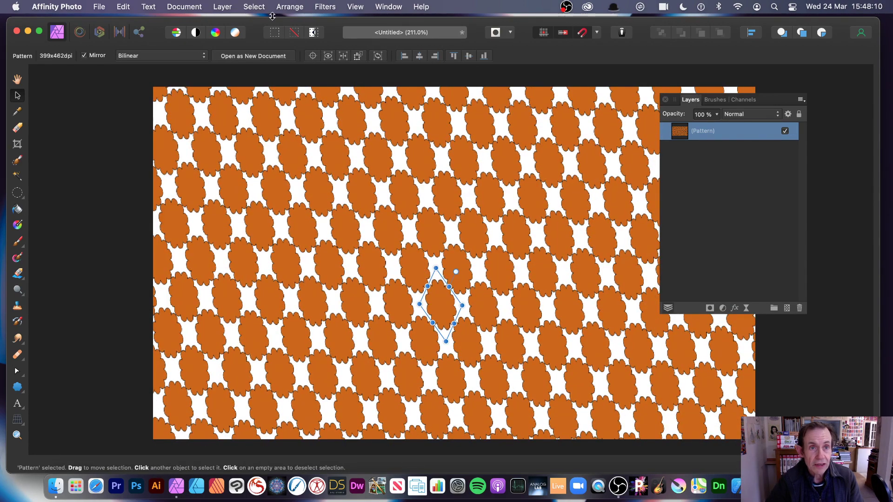
# Try a 7-mirror Mirror distortion on the pattern, then delete the Pattern layer
pyautogui.click(325, 6)
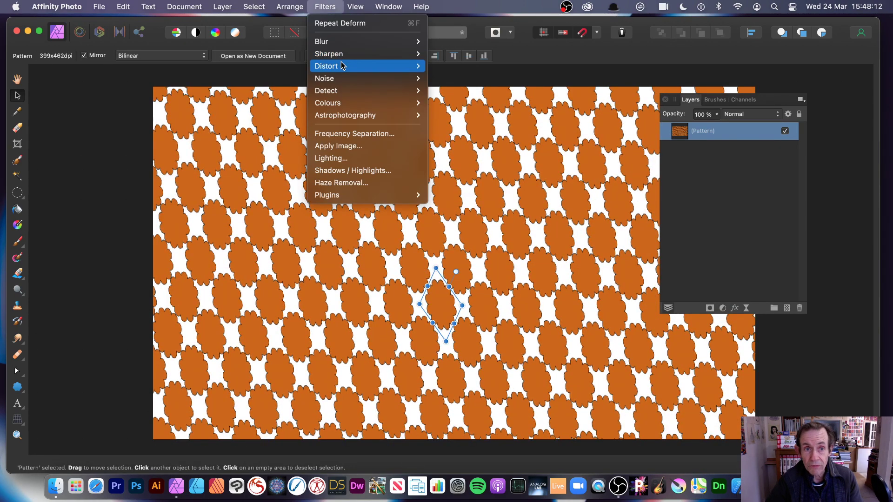
pyautogui.moveTo(339, 66)
pyautogui.click(484, 225)
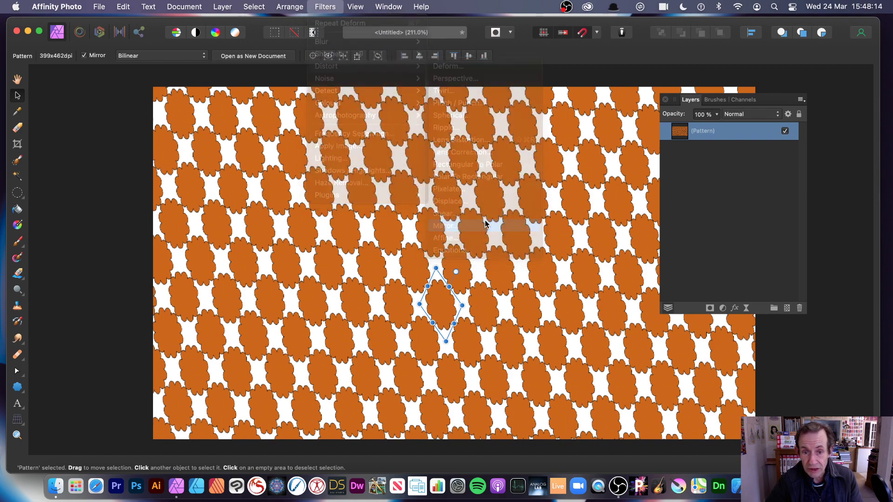
pyautogui.moveTo(715, 372); pyautogui.dragTo(733, 373)
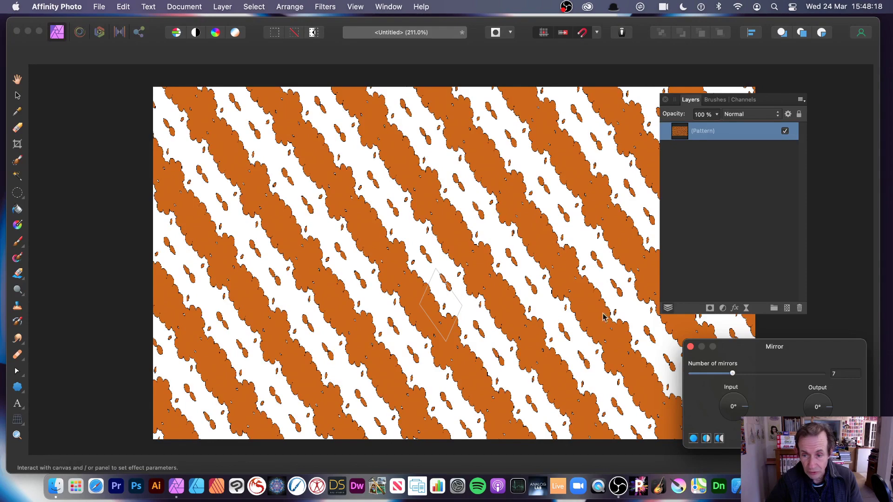
pyautogui.moveTo(747, 408)
pyautogui.mouseDown()
pyautogui.moveTo(744, 398)
pyautogui.moveTo(747, 410)
pyautogui.moveTo(712, 413)
pyautogui.moveTo(733, 415)
pyautogui.mouseUp()
pyautogui.moveTo(367, 266); pyautogui.dragTo(504, 253)
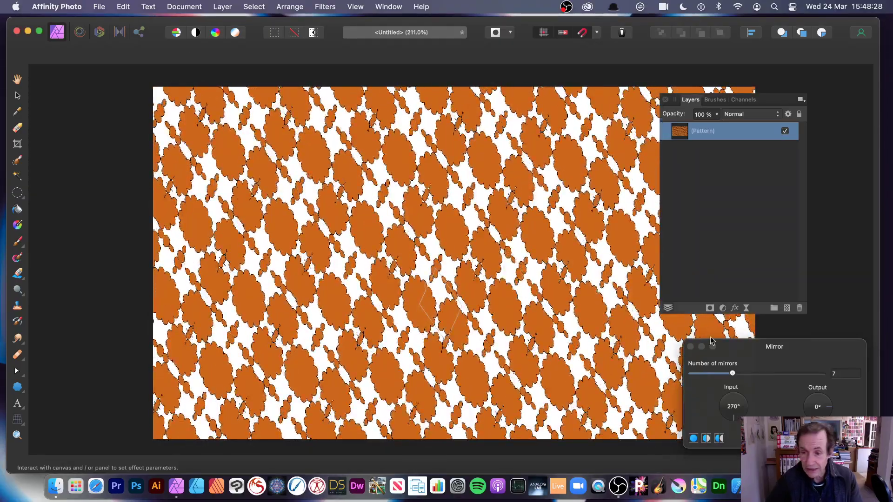
pyautogui.press('Return')
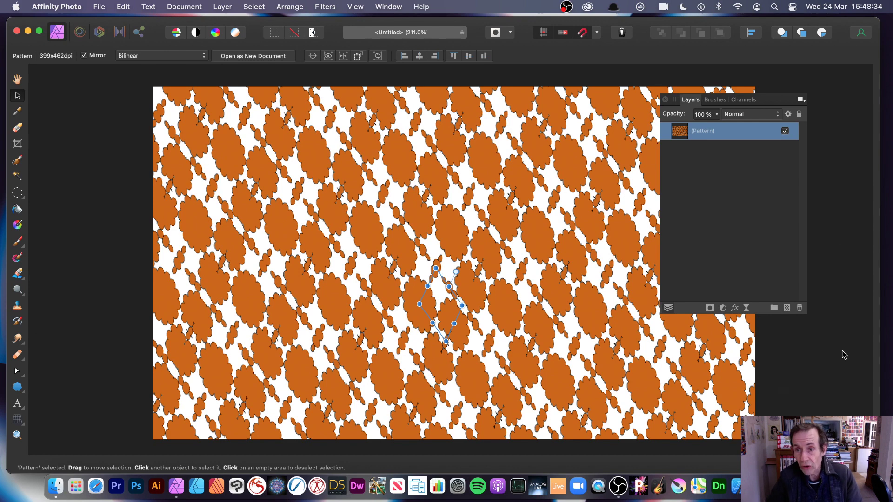
pyautogui.click(800, 308)
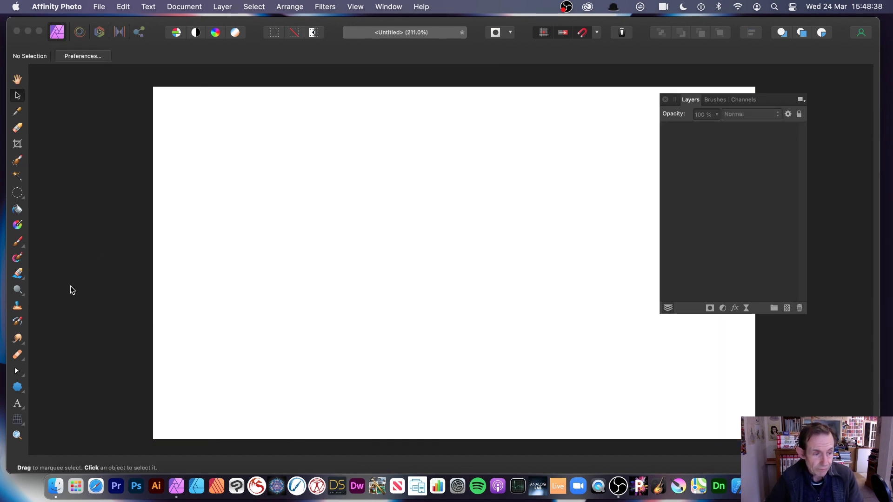
# Draw a 12-bubble orange cloud and a red rounded rectangle across its middle
pyautogui.click(17, 389)
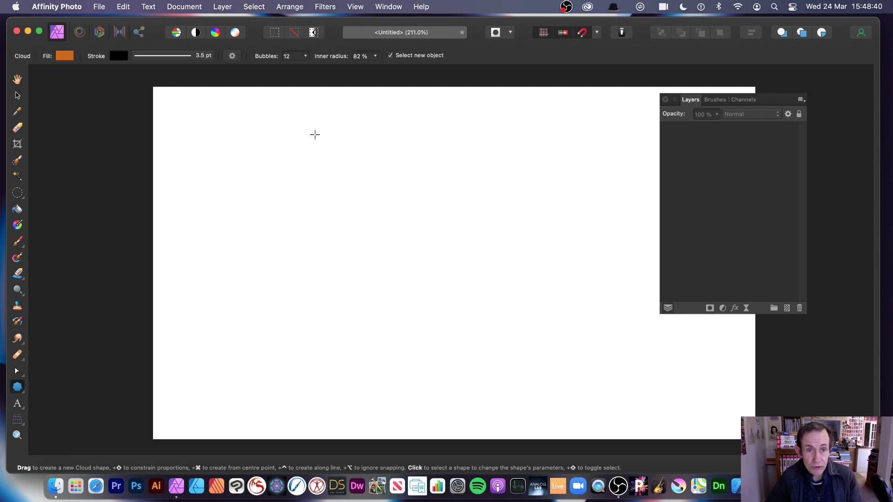
pyautogui.moveTo(285, 127); pyautogui.dragTo(526, 359)
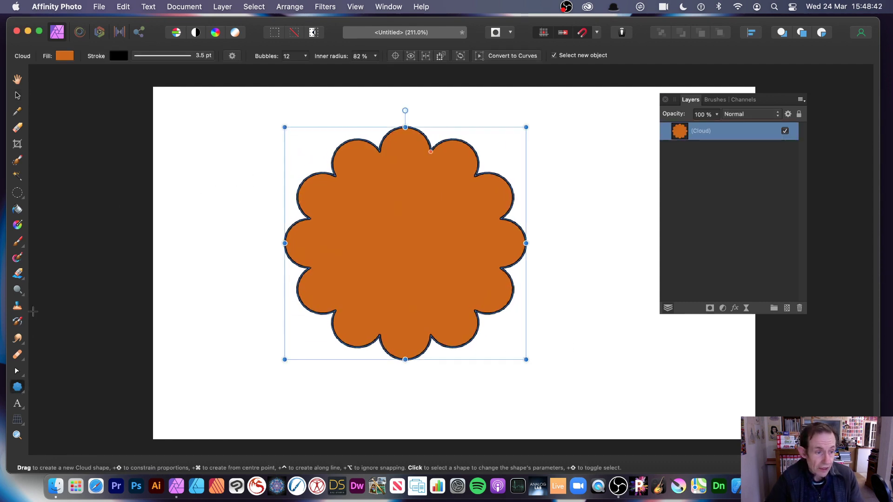
pyautogui.click(18, 389)
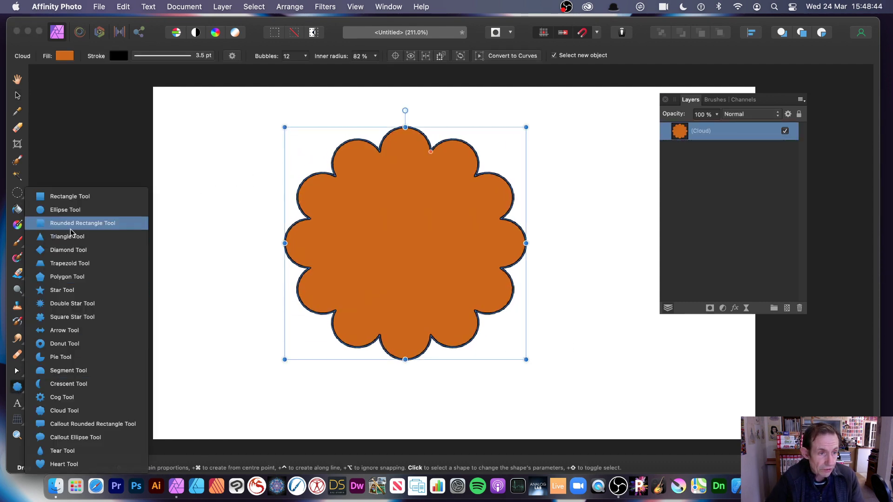
pyautogui.click(70, 198)
pyautogui.moveTo(329, 209); pyautogui.dragTo(486, 264)
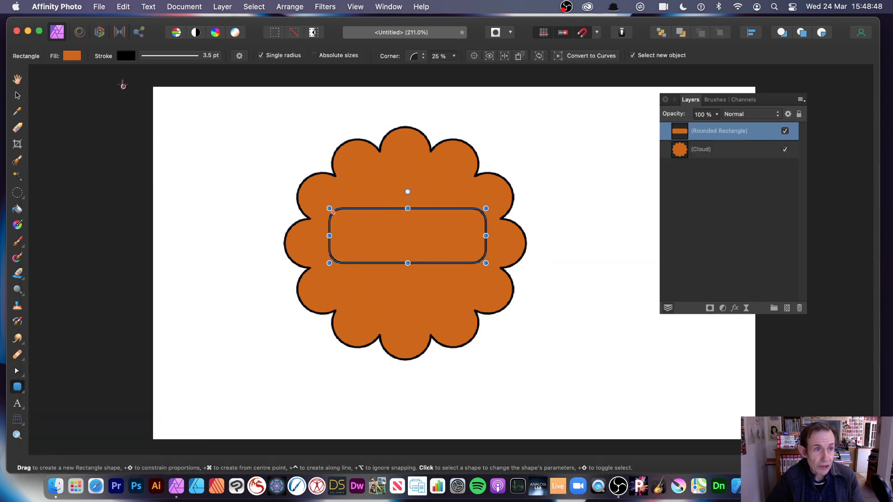
pyautogui.click(68, 56)
pyautogui.click(188, 145)
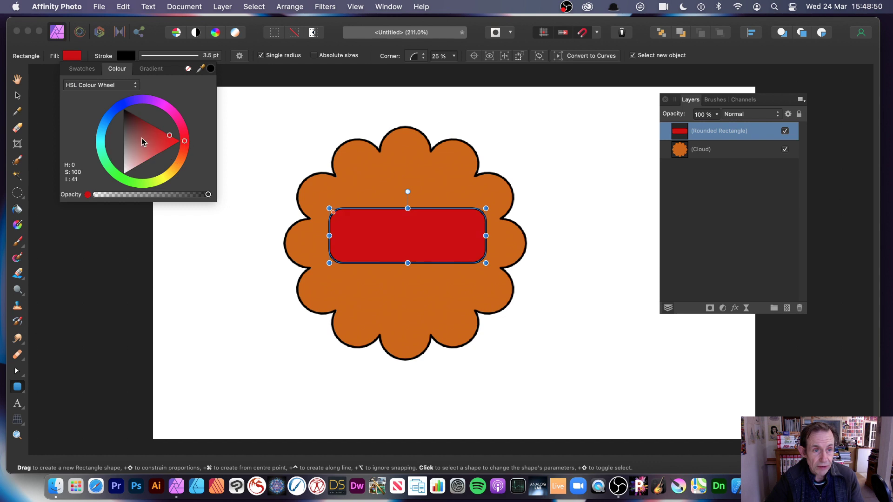
pyautogui.click(170, 153)
# Select the red rounded rectangle and delete it
pyautogui.click(17, 96)
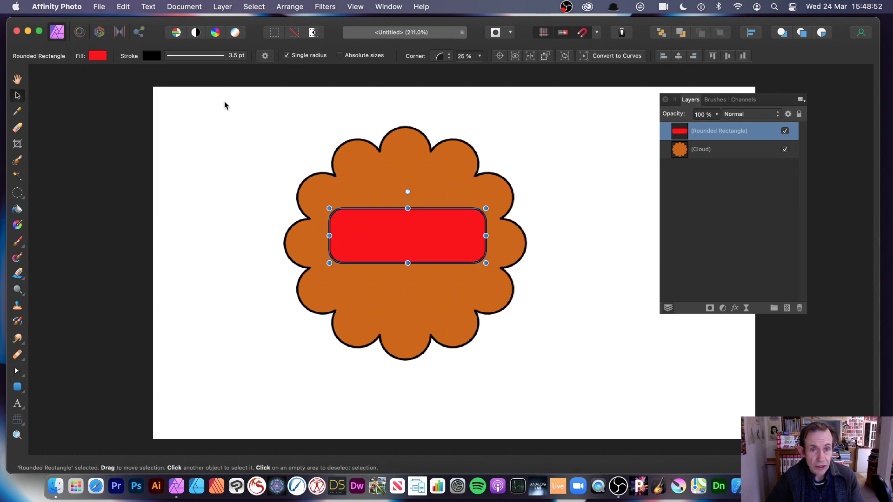
pyautogui.moveTo(225, 102); pyautogui.dragTo(640, 374)
pyautogui.click(604, 376)
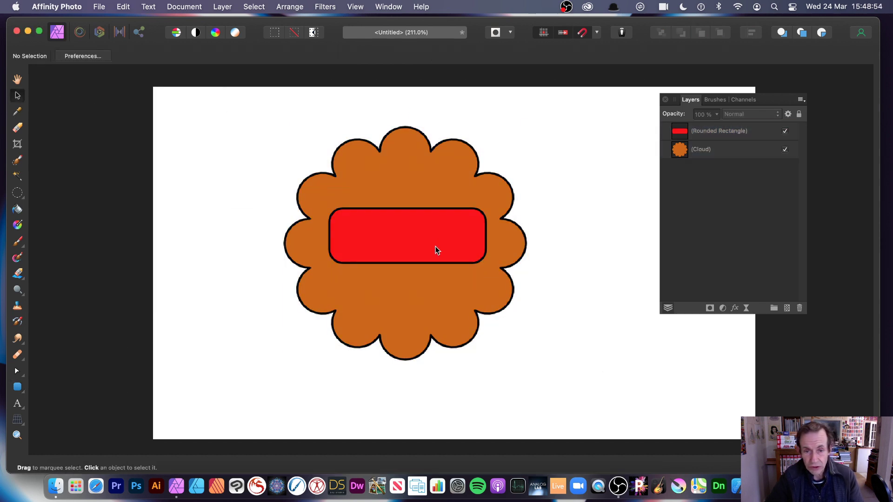
pyautogui.click(423, 233)
pyautogui.press('Delete')
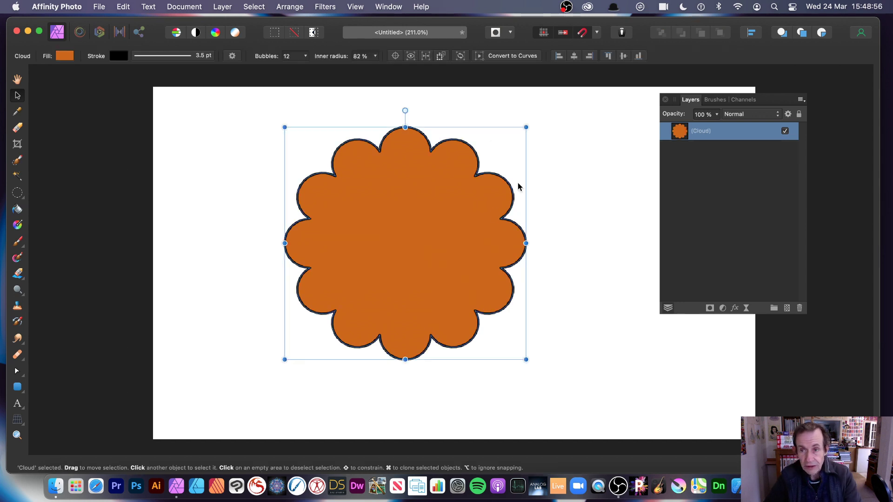
# Move the cloud slightly left and convert it to curves
pyautogui.moveTo(440, 191); pyautogui.dragTo(420, 205)
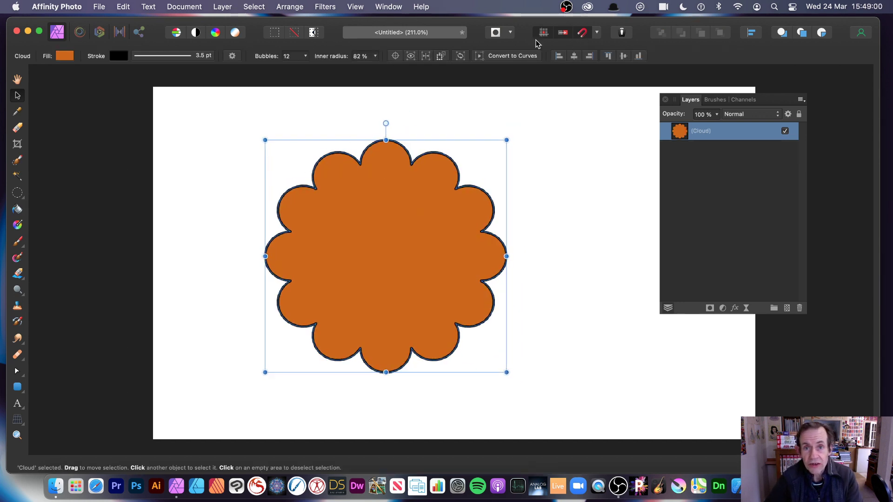
pyautogui.click(512, 56)
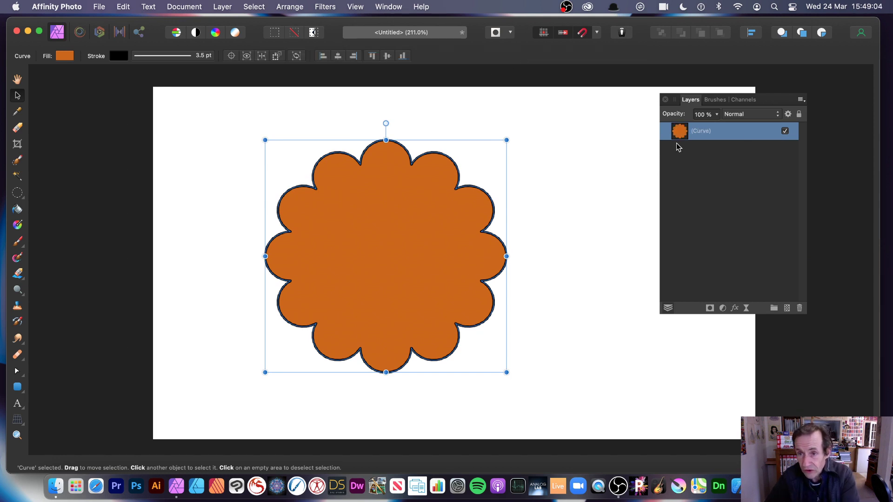
pyautogui.keyDown('super'); pyautogui.click(709, 135); pyautogui.keyUp('super')
pyautogui.click(708, 136)
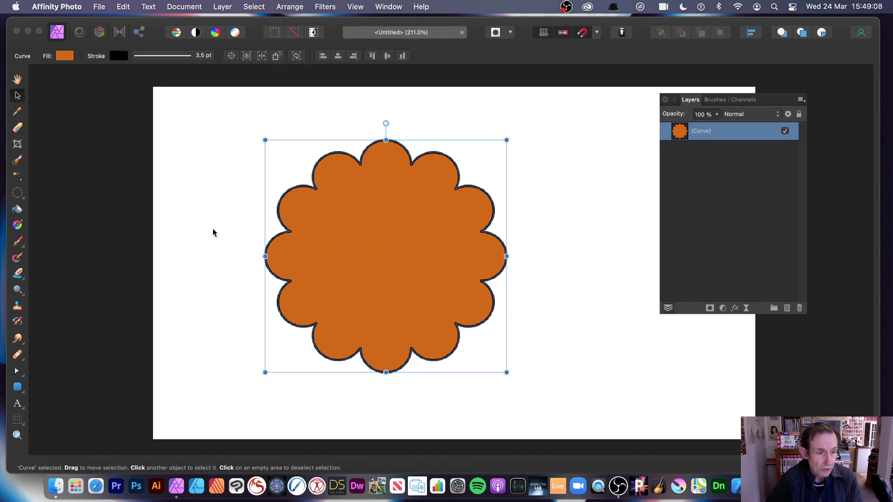
# Pull the six inner cusp nodes toward the centre with the Node Tool, then undo the dents
pyautogui.click(18, 372)
pyautogui.click(46, 372)
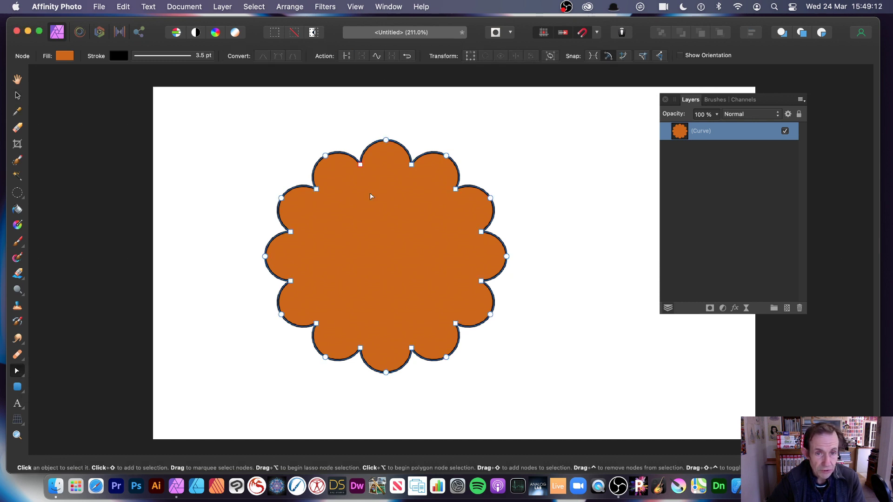
pyautogui.moveTo(361, 164); pyautogui.dragTo(369, 200)
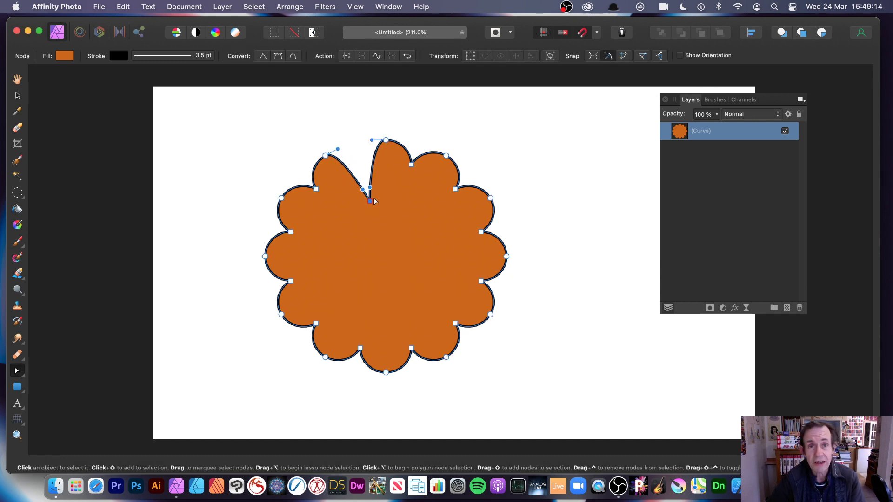
pyautogui.moveTo(455, 190); pyautogui.dragTo(412, 237)
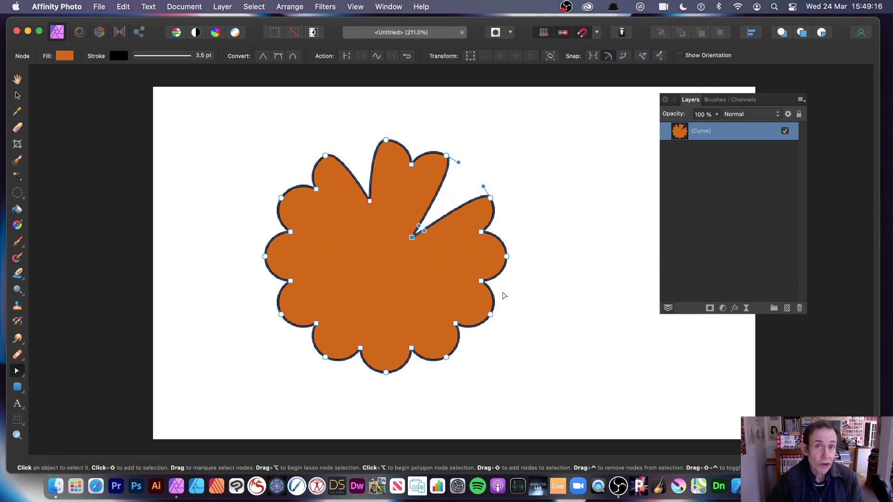
pyautogui.moveTo(481, 281); pyautogui.dragTo(400, 263)
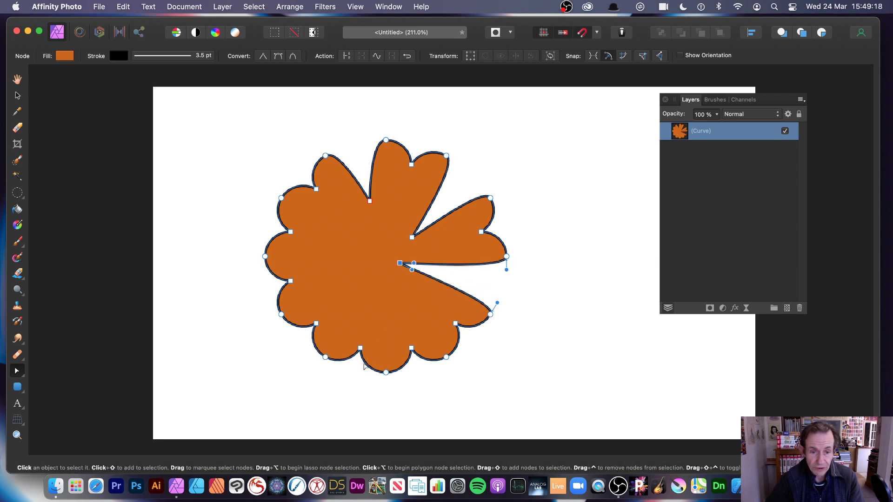
pyautogui.moveTo(359, 350); pyautogui.dragTo(374, 263)
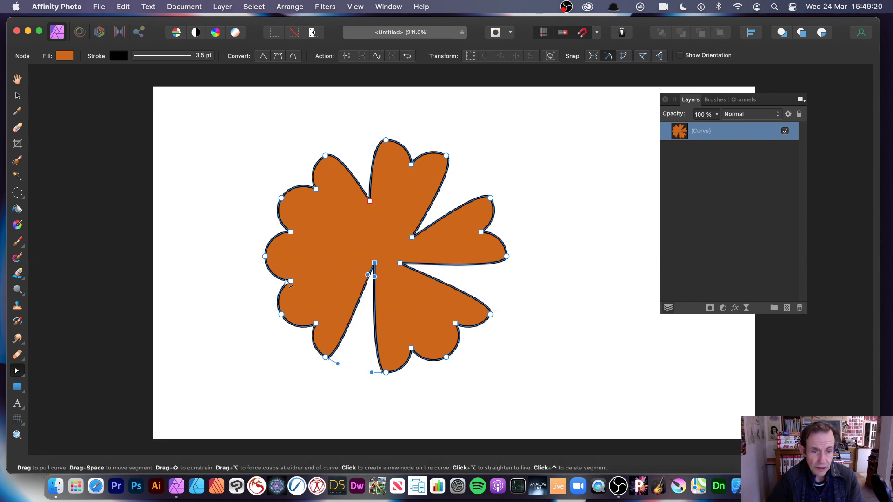
pyautogui.moveTo(291, 281); pyautogui.dragTo(350, 241)
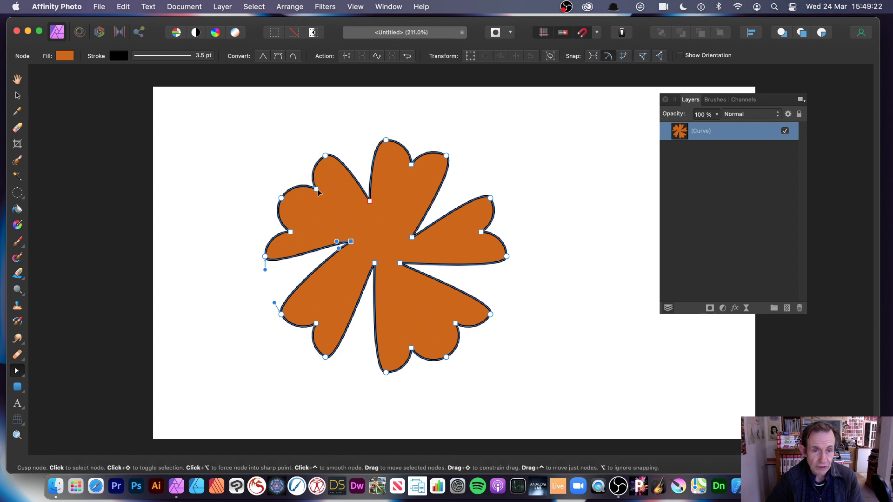
pyautogui.moveTo(317, 189); pyautogui.dragTo(352, 221)
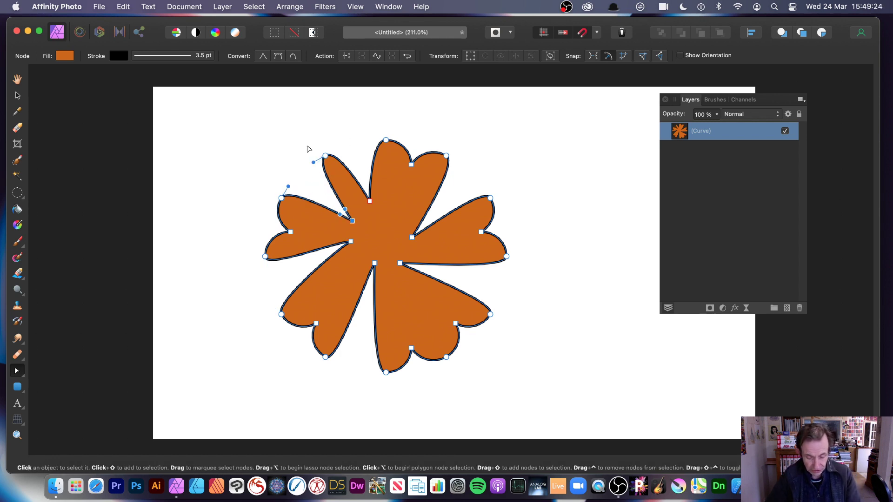
pyautogui.press('super+z')
pyautogui.press('super+z')
pyautogui.press('super+z')
pyautogui.press('super+z')
pyautogui.press('super+z')
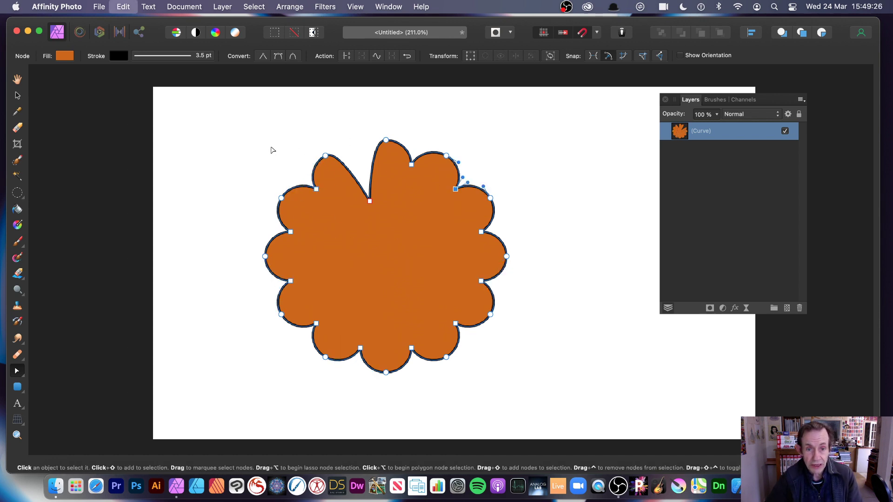
pyautogui.press('super+z')
# Select the old flower curve and delete it
pyautogui.click(273, 149)
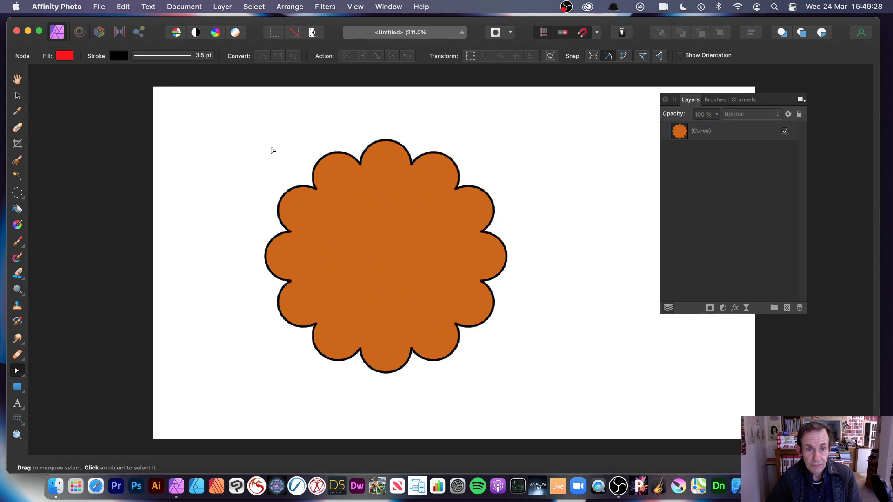
pyautogui.click(19, 97)
pyautogui.moveTo(265, 134); pyautogui.dragTo(567, 378)
pyautogui.click(478, 309)
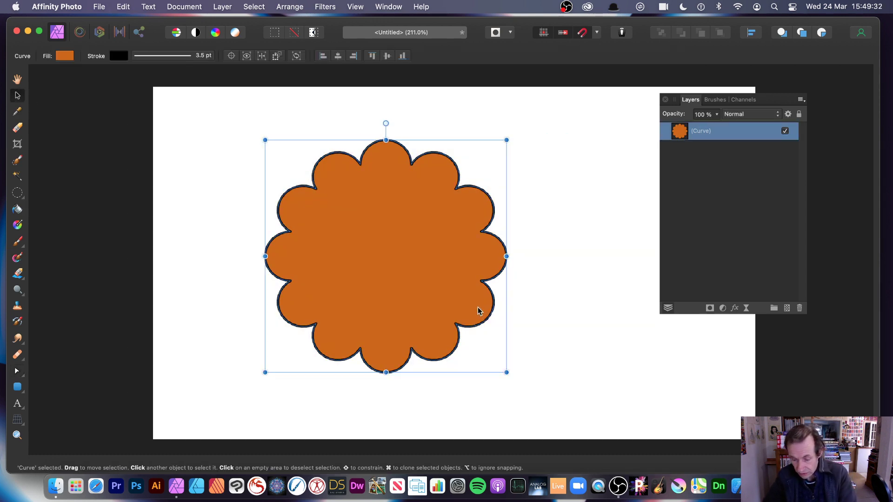
pyautogui.press('Delete')
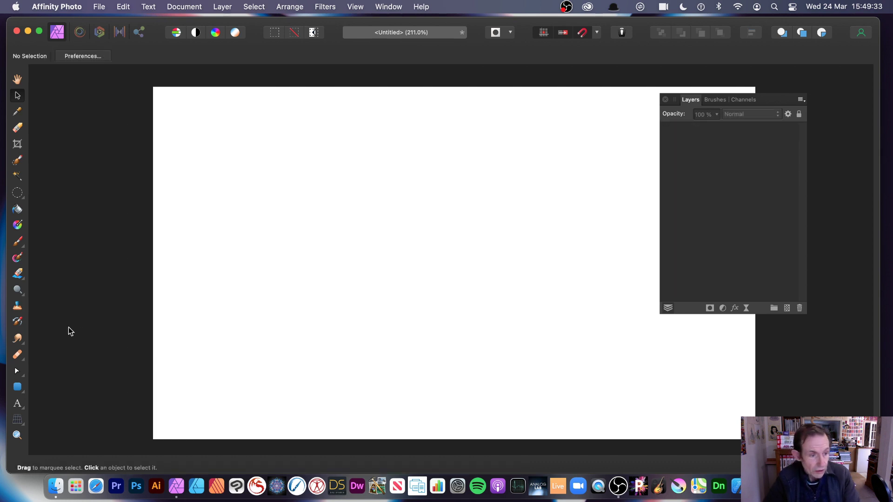
# Draw a new red 12-bubble cloud shape
pyautogui.click(19, 390)
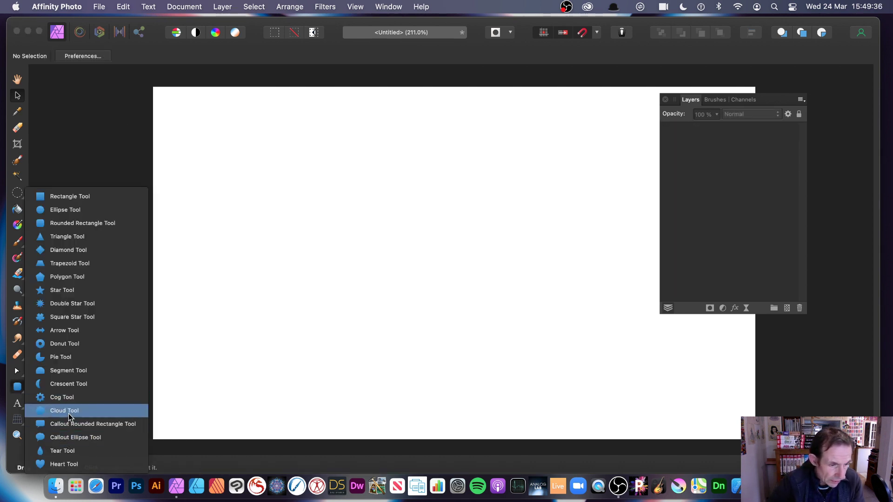
pyautogui.click(69, 411)
pyautogui.moveTo(289, 149); pyautogui.dragTo(532, 400)
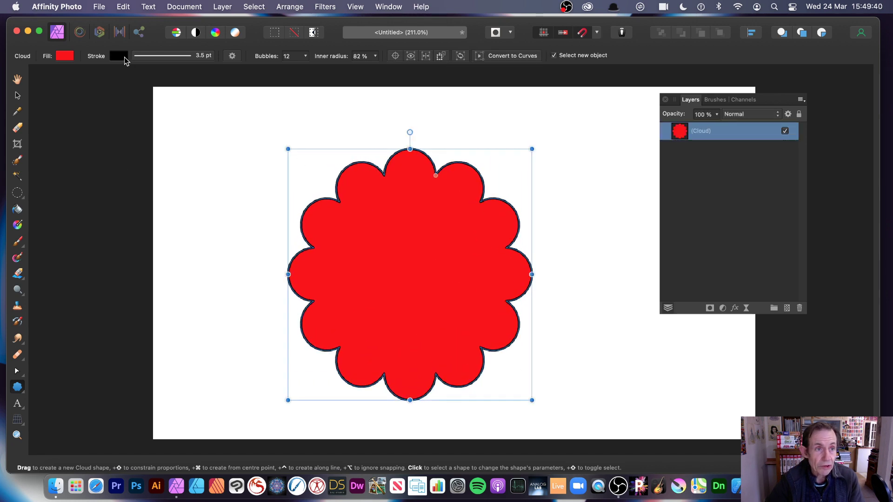
# Switch the cloud's fill to a gradient and select its red end stop
pyautogui.click(65, 59)
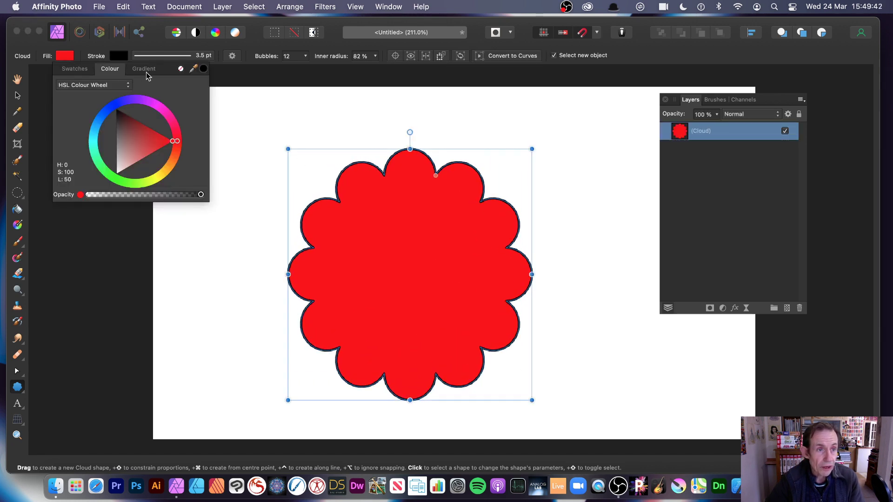
pyautogui.click(145, 69)
pyautogui.click(204, 102)
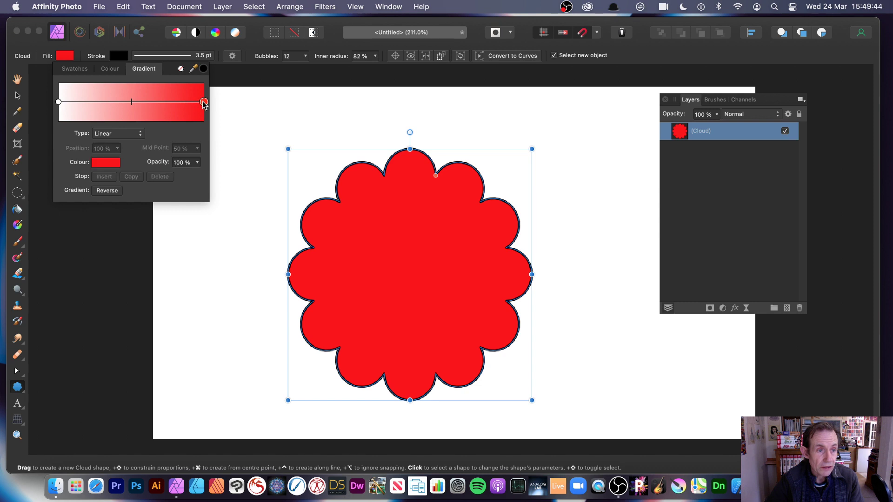
# Give the cloud a red-to-black linear gradient, then change it to Elliptical and reshape it
pyautogui.click(17, 227)
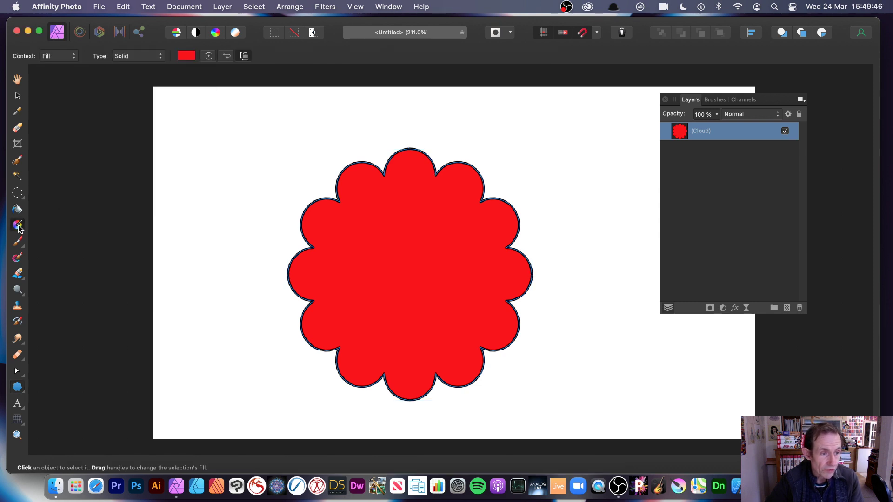
pyautogui.moveTo(366, 211); pyautogui.dragTo(454, 306)
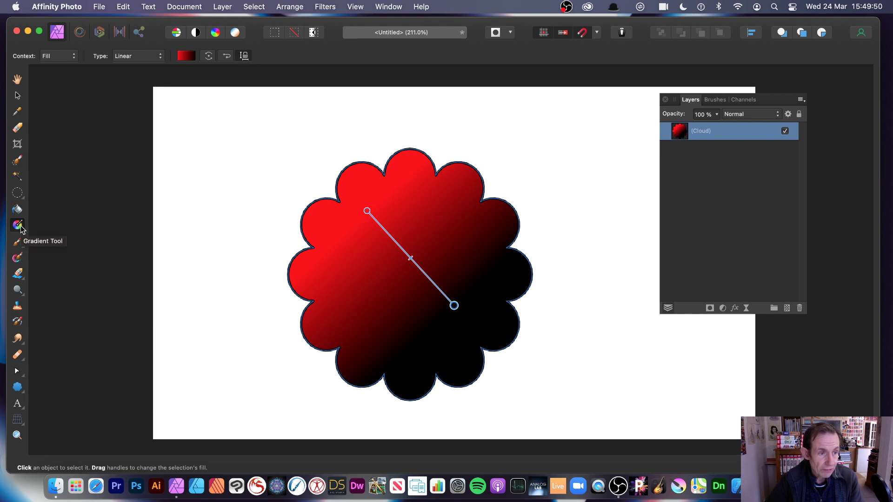
pyautogui.moveTo(463, 309)
pyautogui.mouseDown()
pyautogui.moveTo(484, 316)
pyautogui.moveTo(469, 306)
pyautogui.mouseUp()
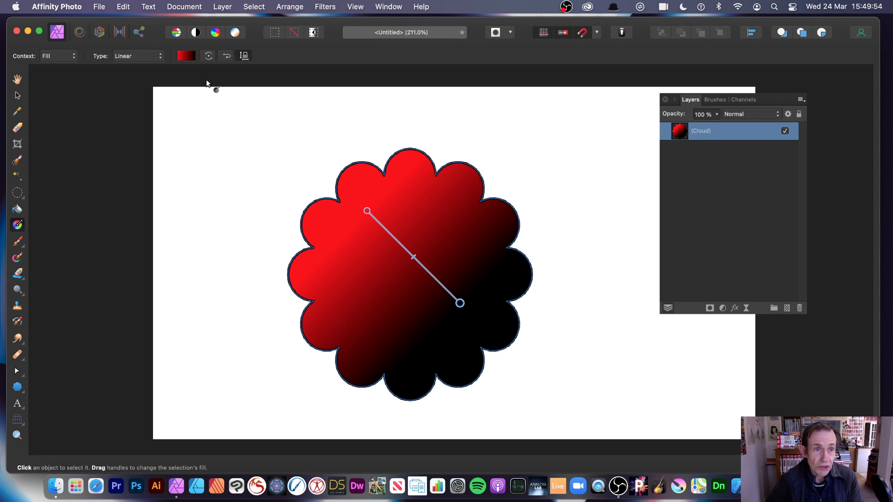
pyautogui.click(140, 55)
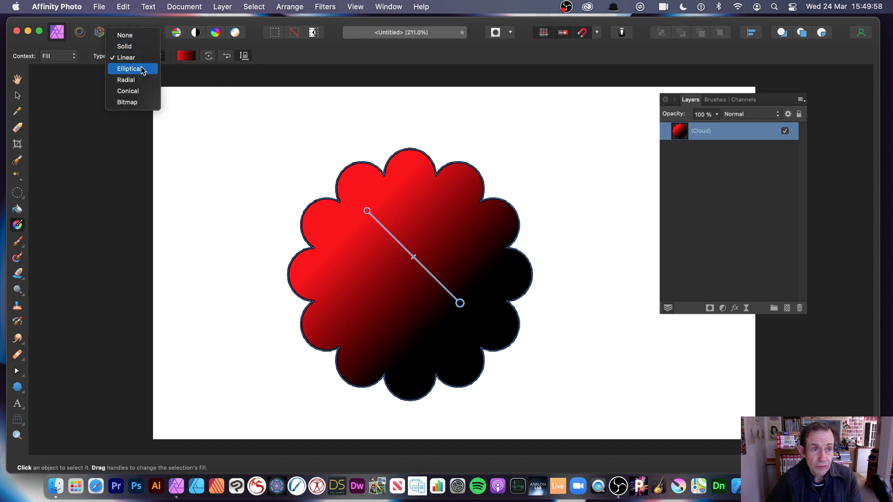
pyautogui.click(142, 69)
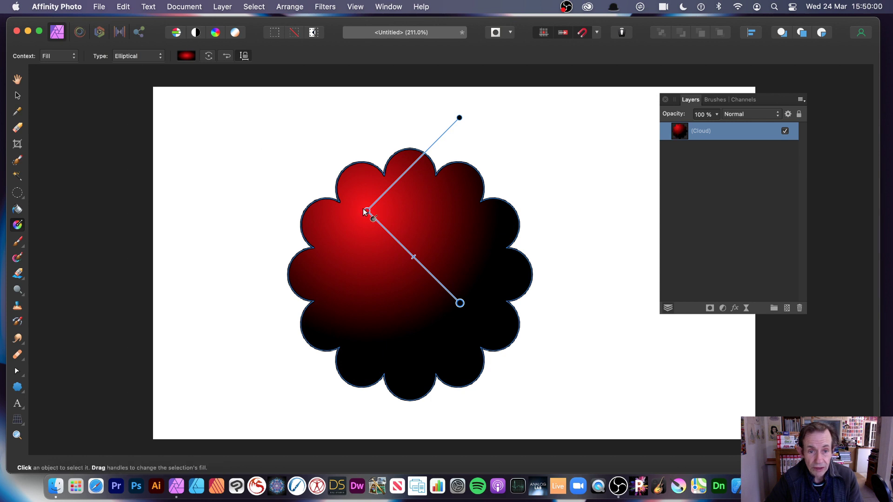
pyautogui.moveTo(367, 211); pyautogui.dragTo(353, 237)
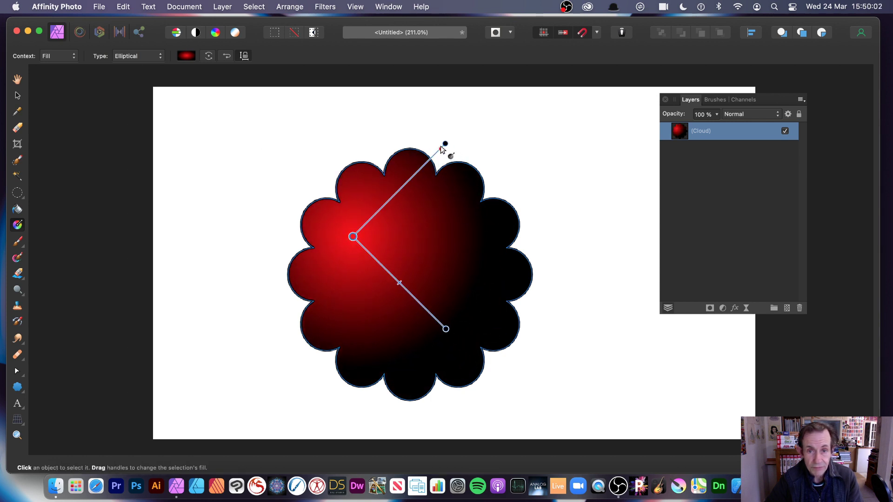
pyautogui.moveTo(445, 144); pyautogui.dragTo(455, 180)
# Switch the gradient to Conical, enlarge its radius and centre it on the cloud
pyautogui.click(130, 55)
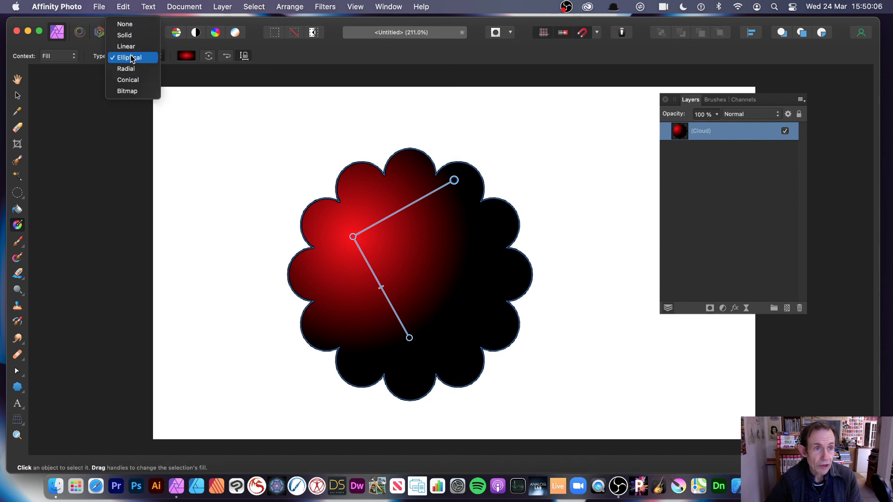
pyautogui.click(132, 81)
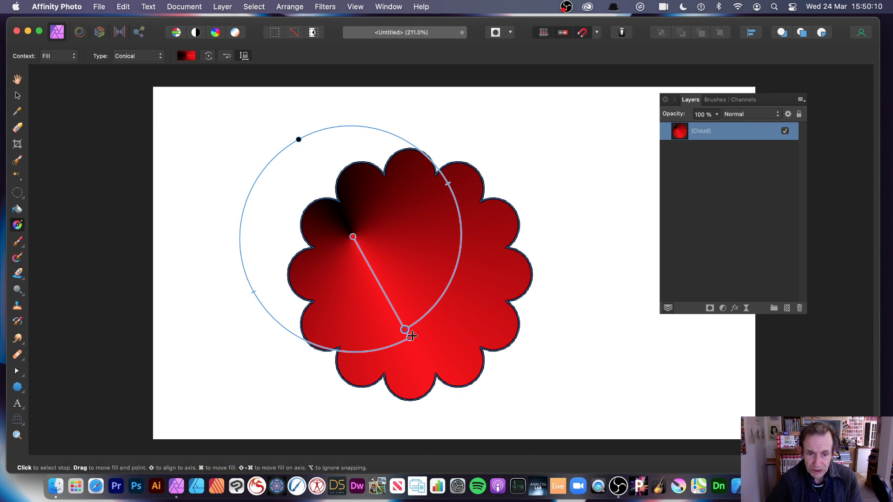
pyautogui.moveTo(405, 331); pyautogui.dragTo(426, 322)
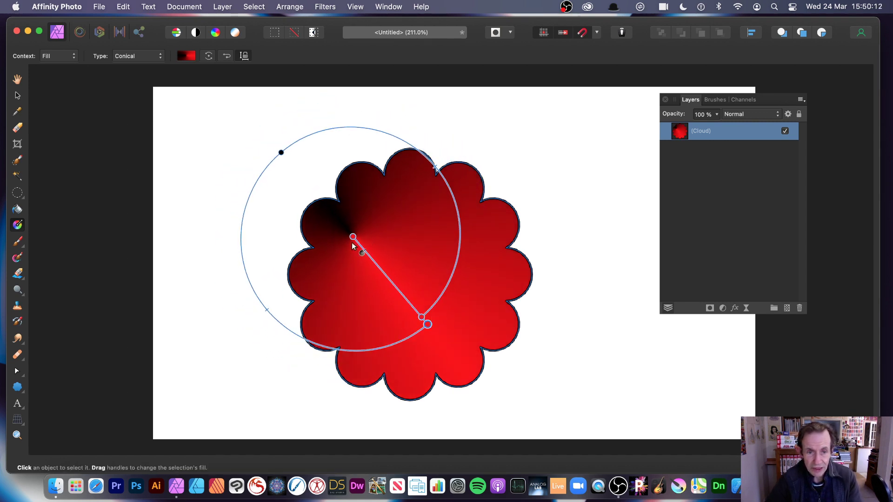
pyautogui.moveTo(353, 236); pyautogui.dragTo(404, 268)
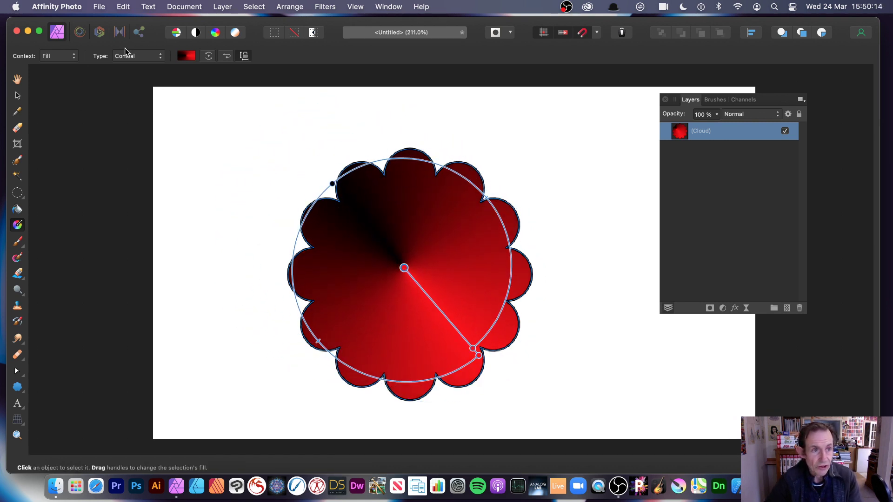
pyautogui.click(144, 56)
# Fill the cloud with image-2.jpg as a Bitmap fill and shrink it into a small repeating tile
pyautogui.click(140, 72)
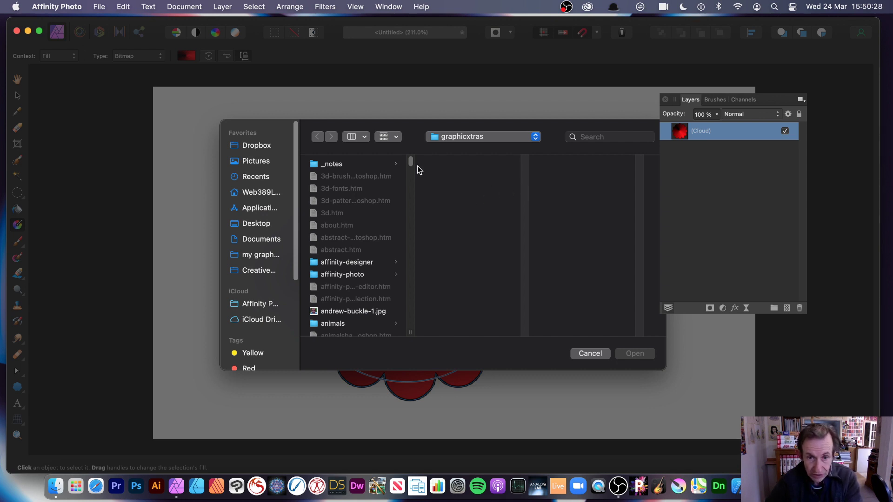
pyautogui.moveTo(411, 164); pyautogui.dragTo(410, 235)
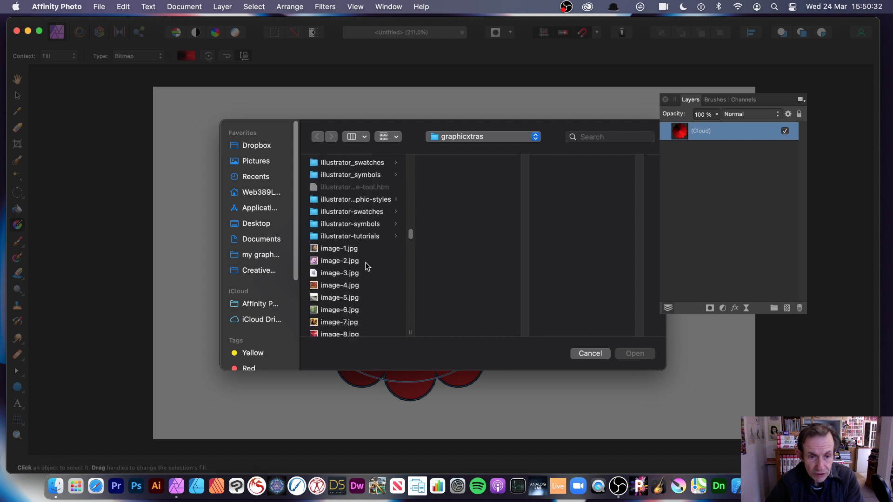
pyautogui.click(338, 264)
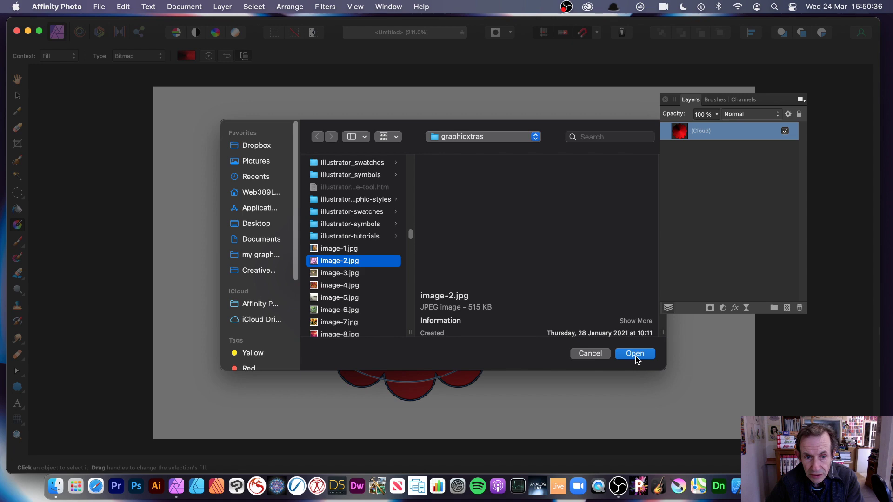
pyautogui.click(634, 354)
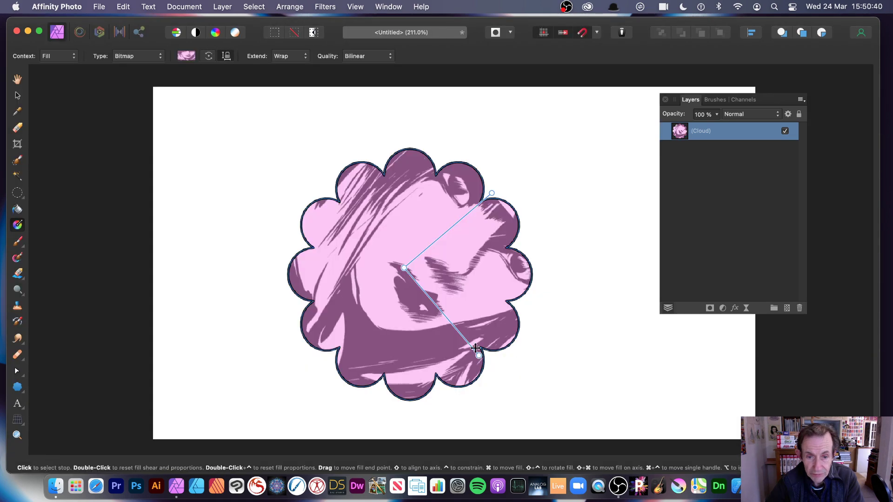
pyautogui.moveTo(475, 348); pyautogui.dragTo(428, 269)
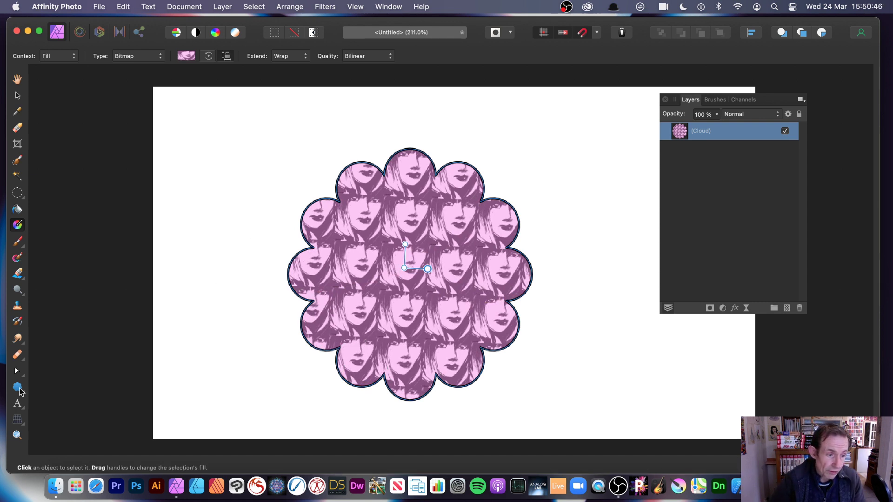
# Make the cloud a spiky 12-point star at 25% inner radius, shift it left, and enlarge and rotate its image fill
pyautogui.click(19, 389)
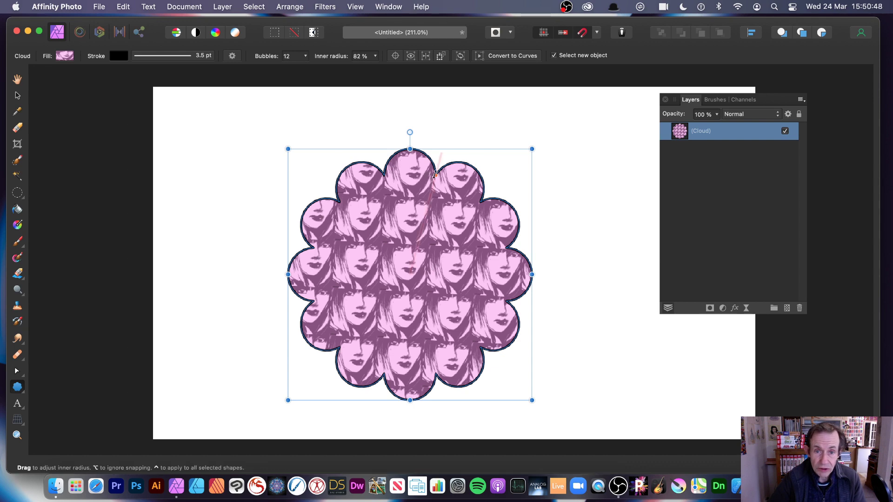
pyautogui.moveTo(434, 177); pyautogui.dragTo(407, 240)
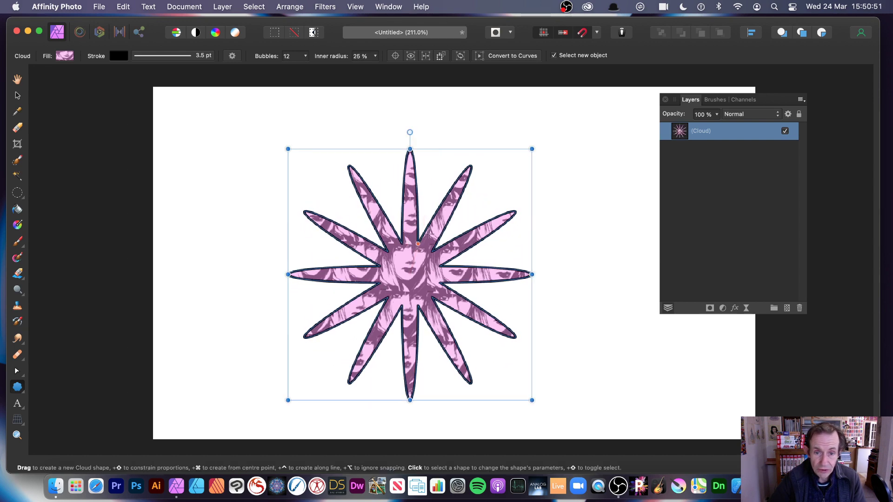
pyautogui.click(17, 96)
pyautogui.moveTo(404, 261); pyautogui.dragTo(388, 259)
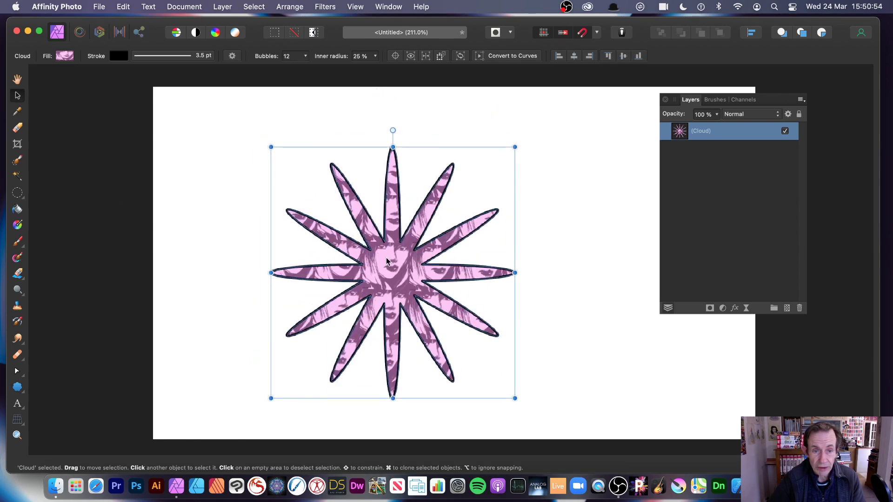
pyautogui.click(18, 225)
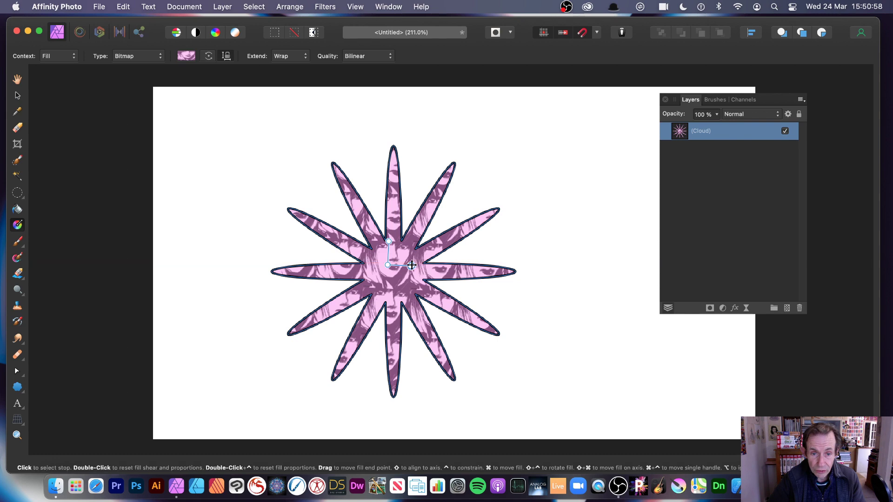
pyautogui.moveTo(418, 264); pyautogui.dragTo(376, 272)
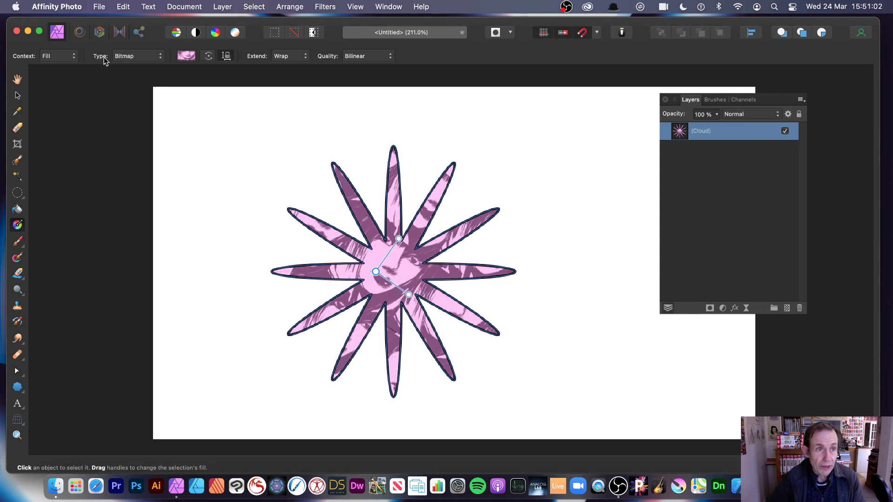
# Replace the image fill with an elliptical white-to-grey gradient, centred and widened across the star
pyautogui.click(141, 58)
pyautogui.scroll(3, 137, 51)
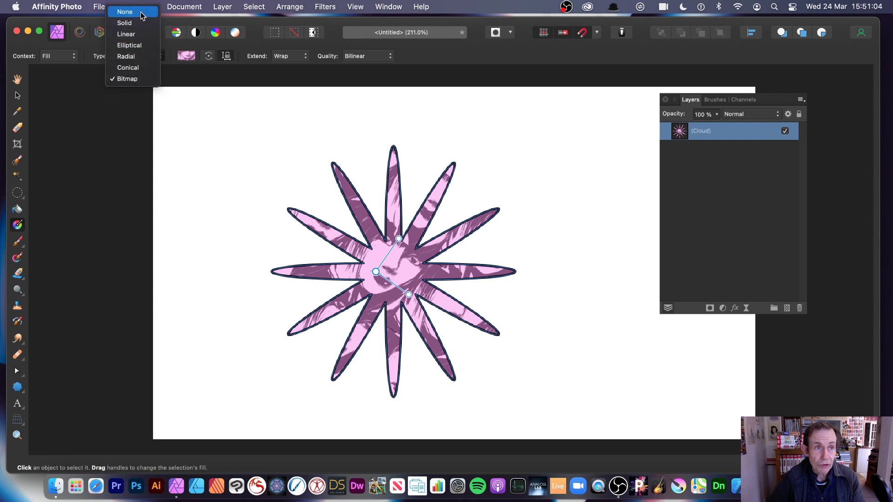
pyautogui.click(136, 36)
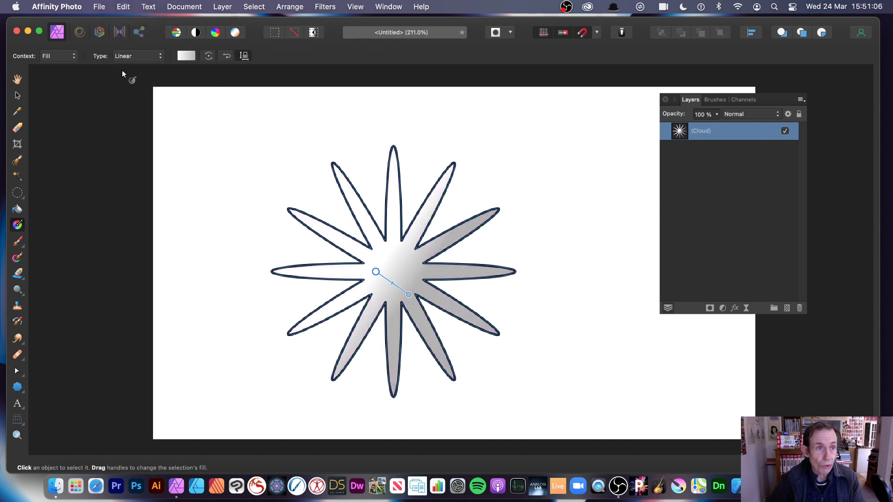
pyautogui.click(138, 55)
pyautogui.click(127, 71)
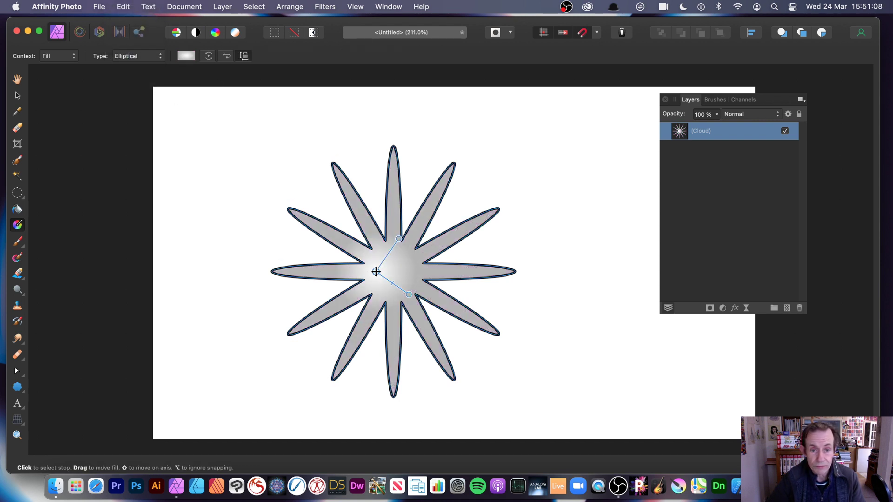
pyautogui.moveTo(376, 271)
pyautogui.mouseDown()
pyautogui.moveTo(365, 279)
pyautogui.moveTo(378, 278)
pyautogui.mouseUp()
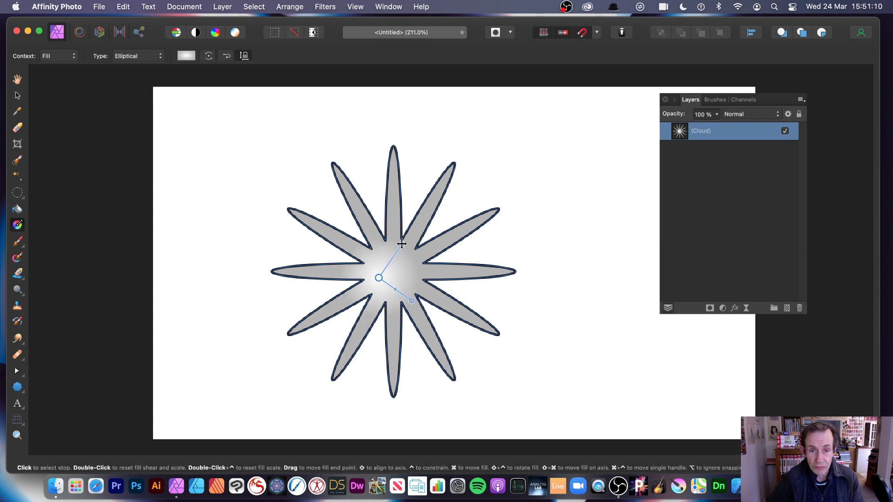
pyautogui.moveTo(401, 244); pyautogui.dragTo(440, 243)
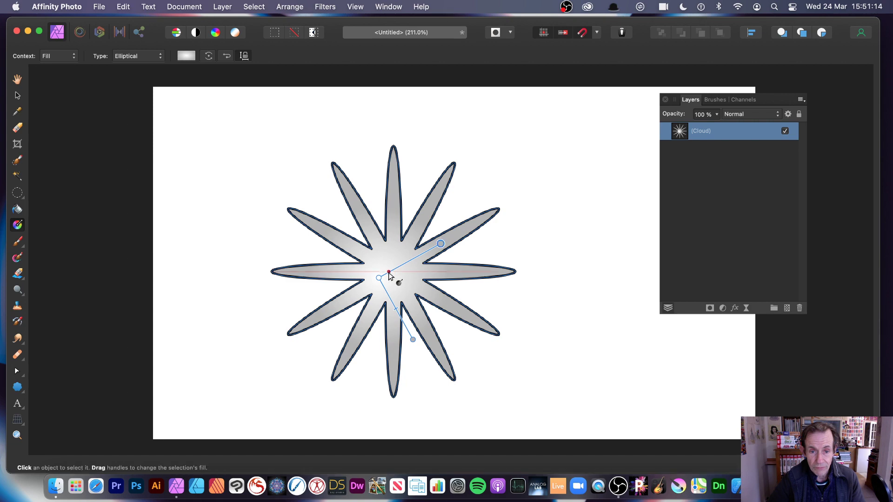
pyautogui.click(18, 95)
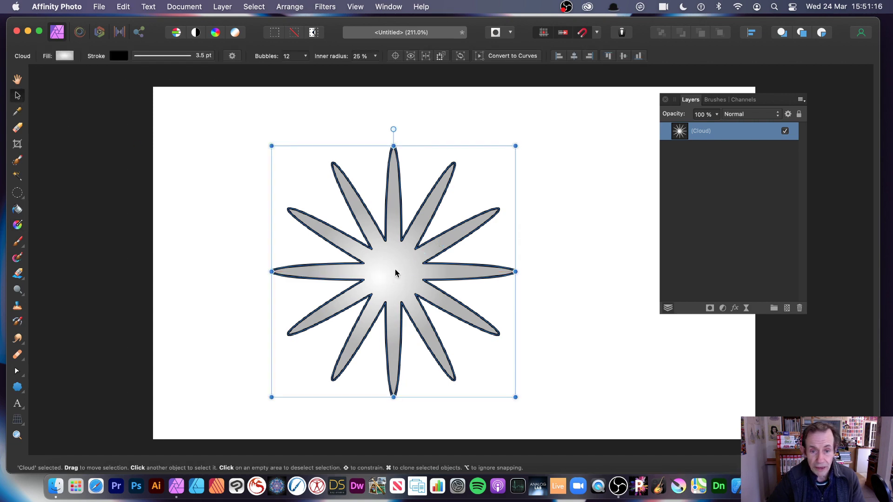